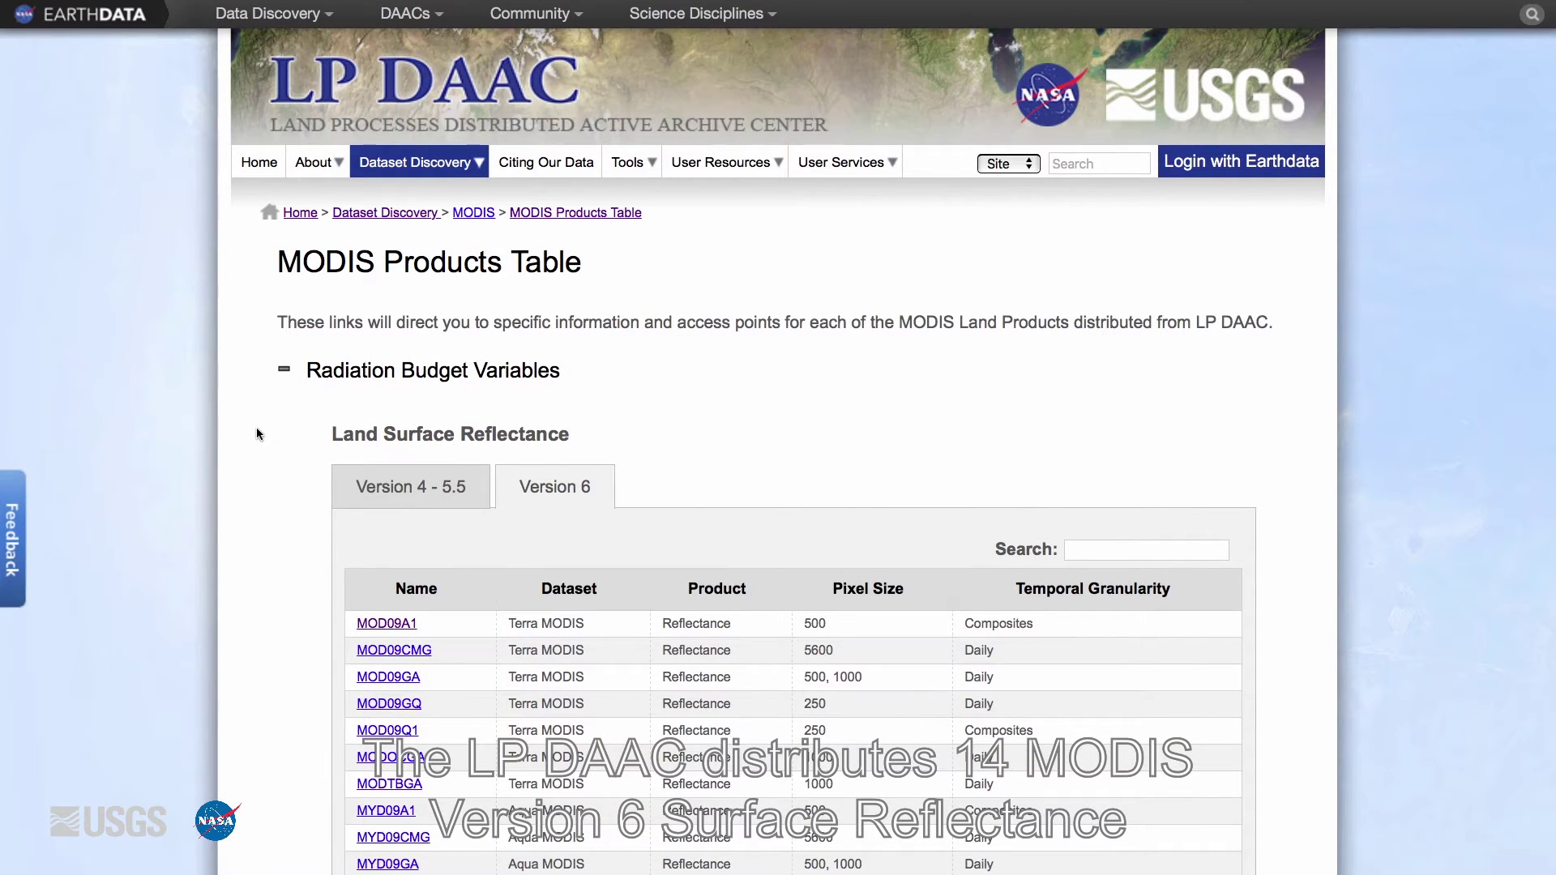
Step: Scroll the Version 6 Land Surface Reflectance table to show the Terra and Aqua MODIS products
scroll(256, 427, "down", 5)
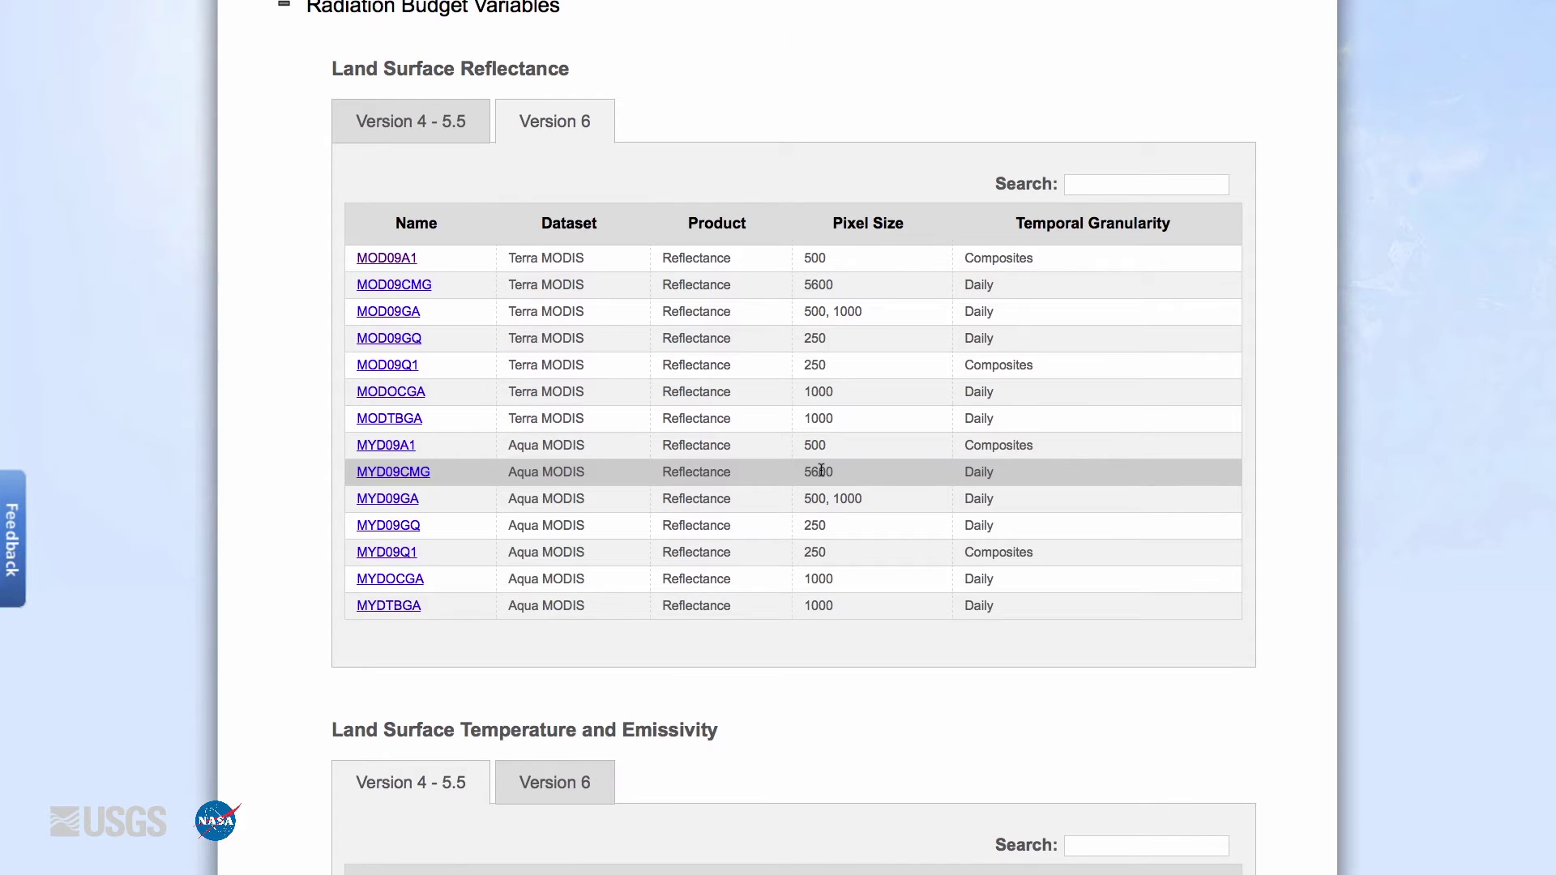
left_click(379, 258)
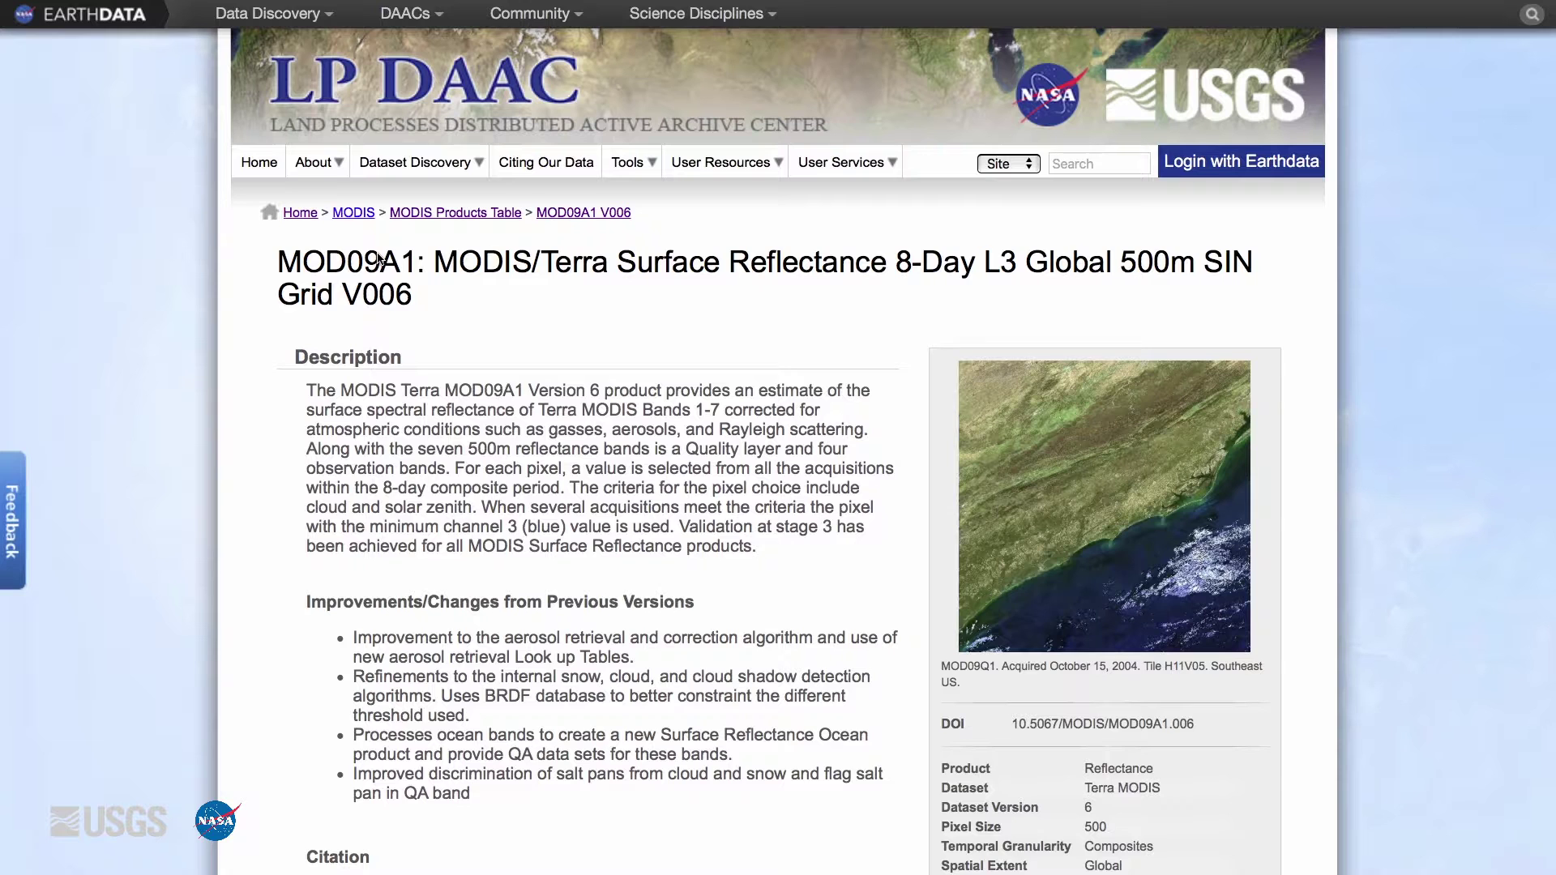
scroll(259, 265, "down", 2)
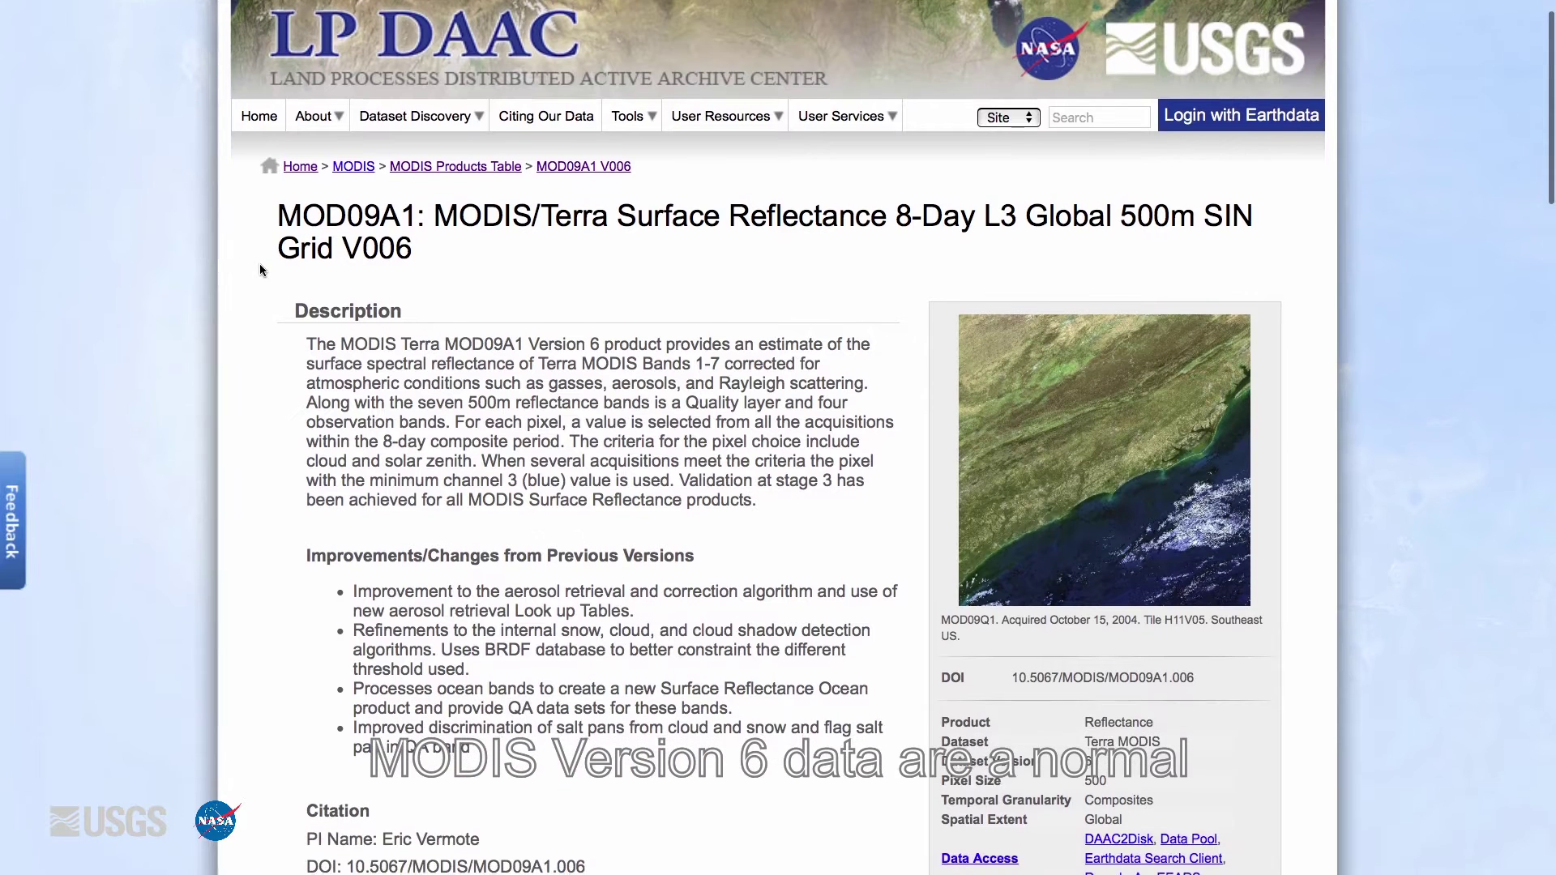
scroll(259, 264, "down", 4)
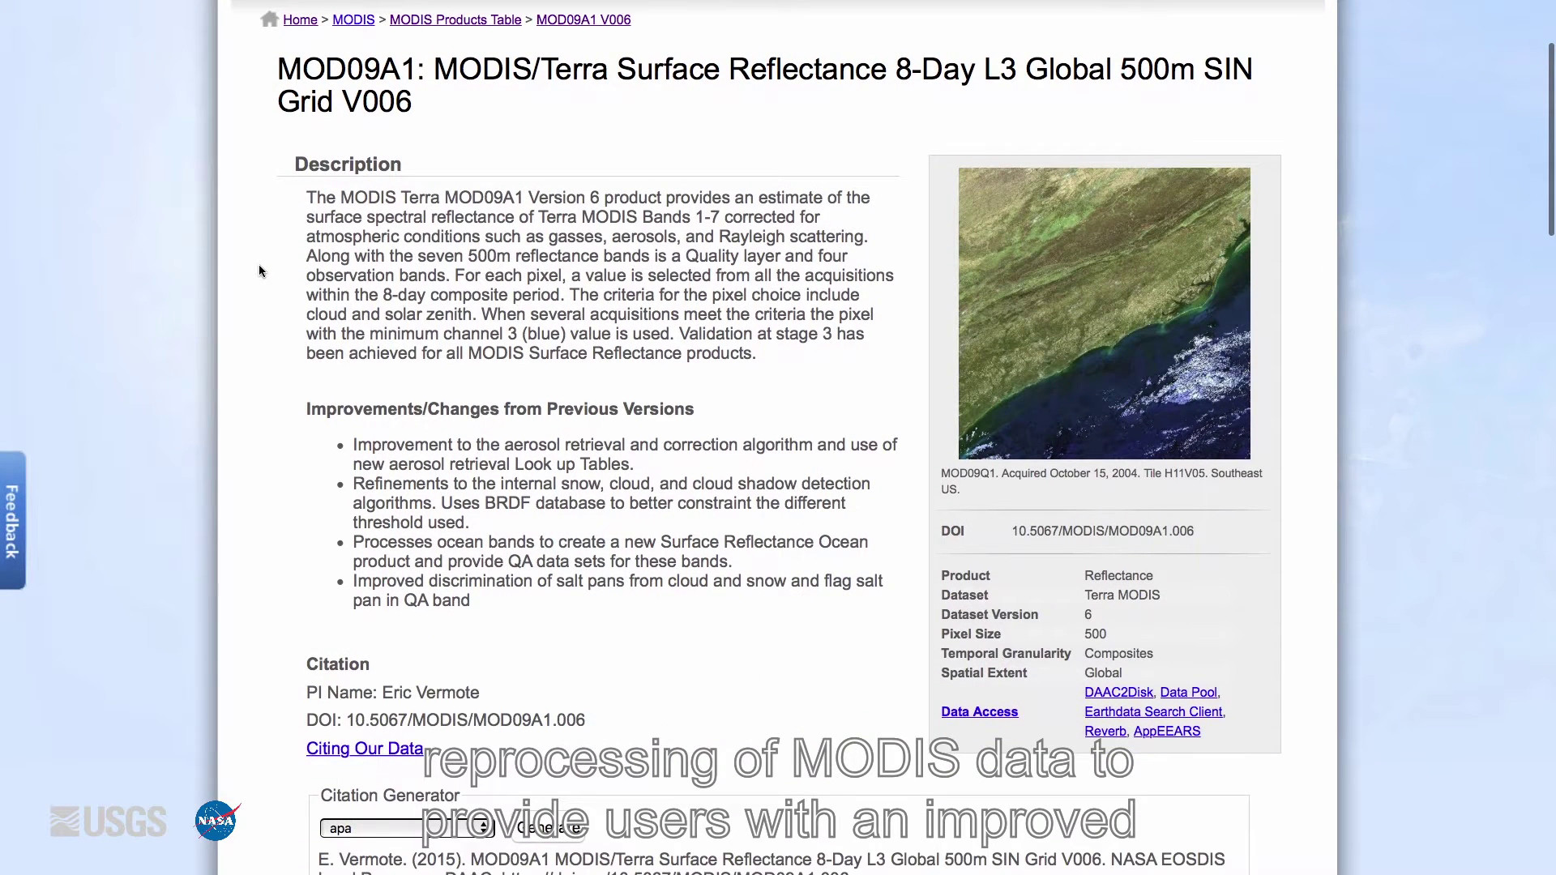
scroll(259, 269, "down", 5)
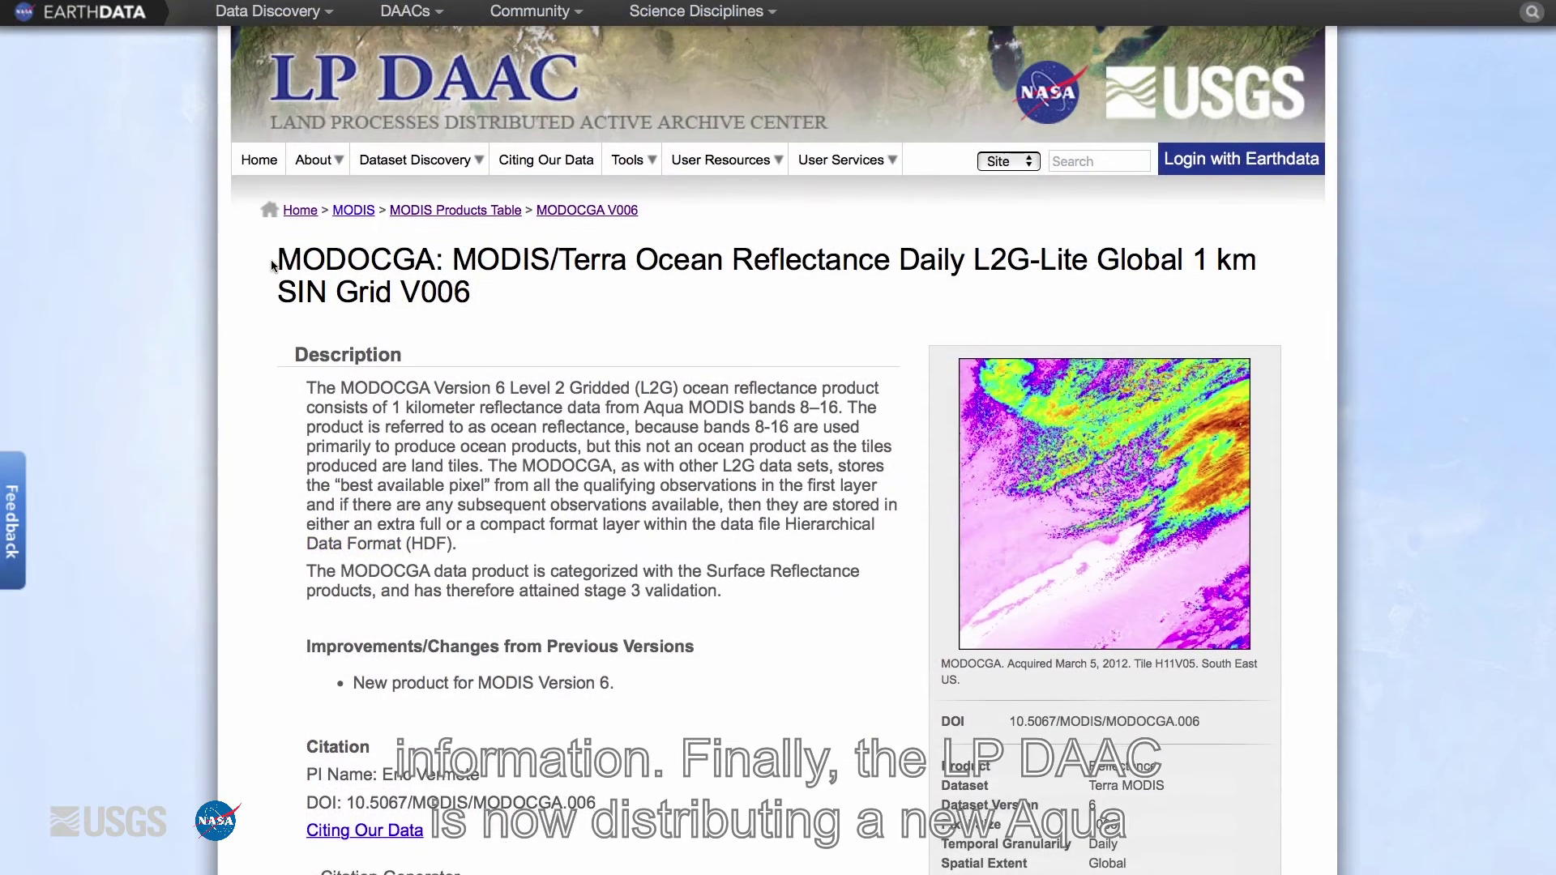
scroll(272, 265, "down", 2)
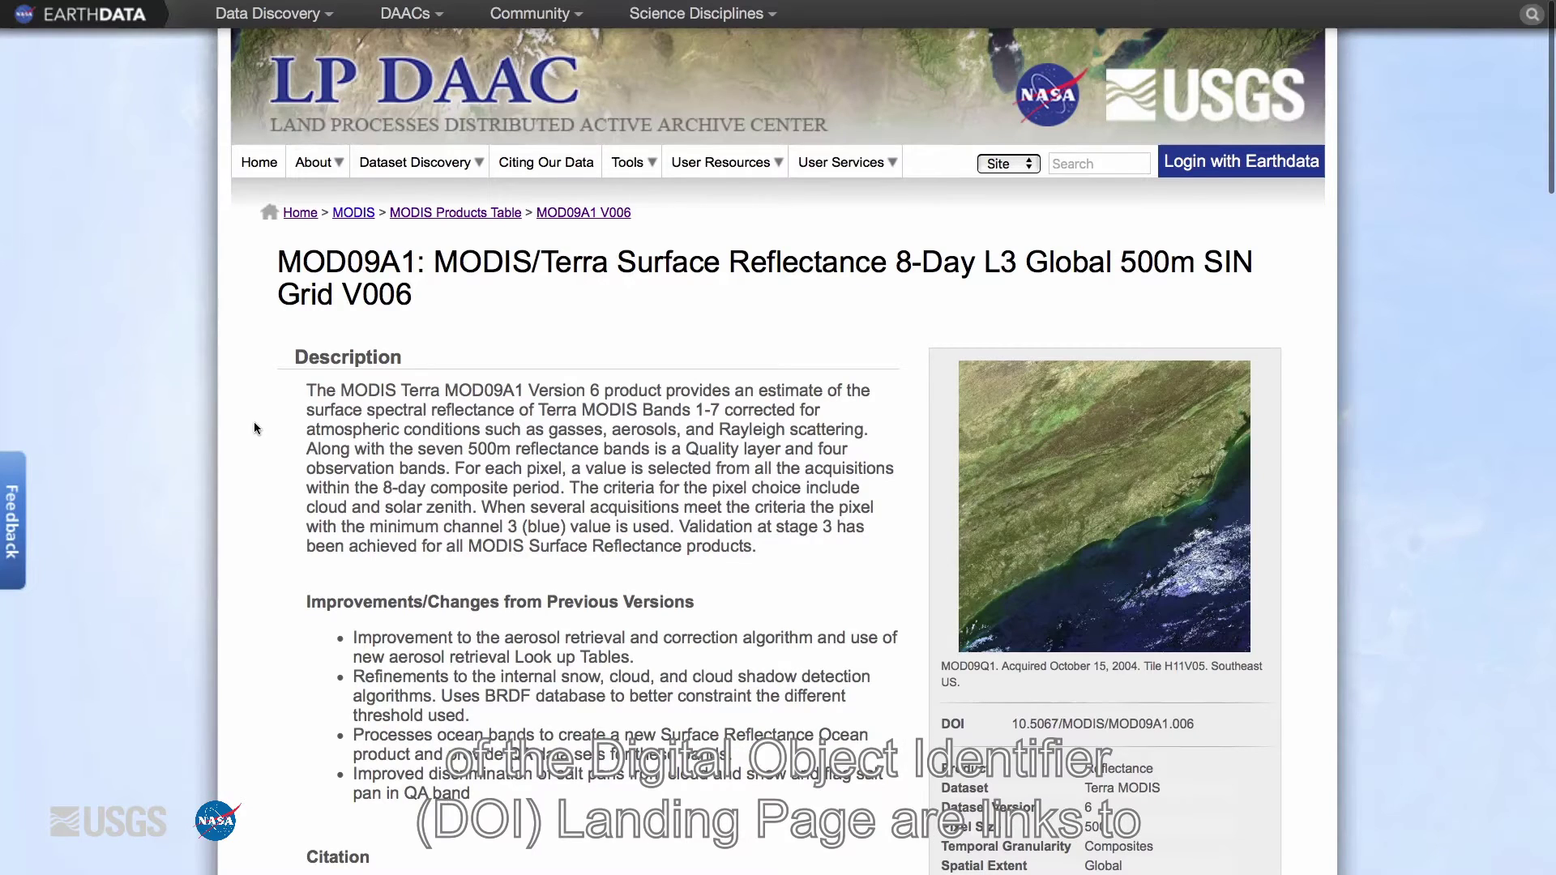
Step: Follow the MOD09A1 page's Earthdata Search Client link under Tools > Data Access
scroll(254, 423, "down", 20)
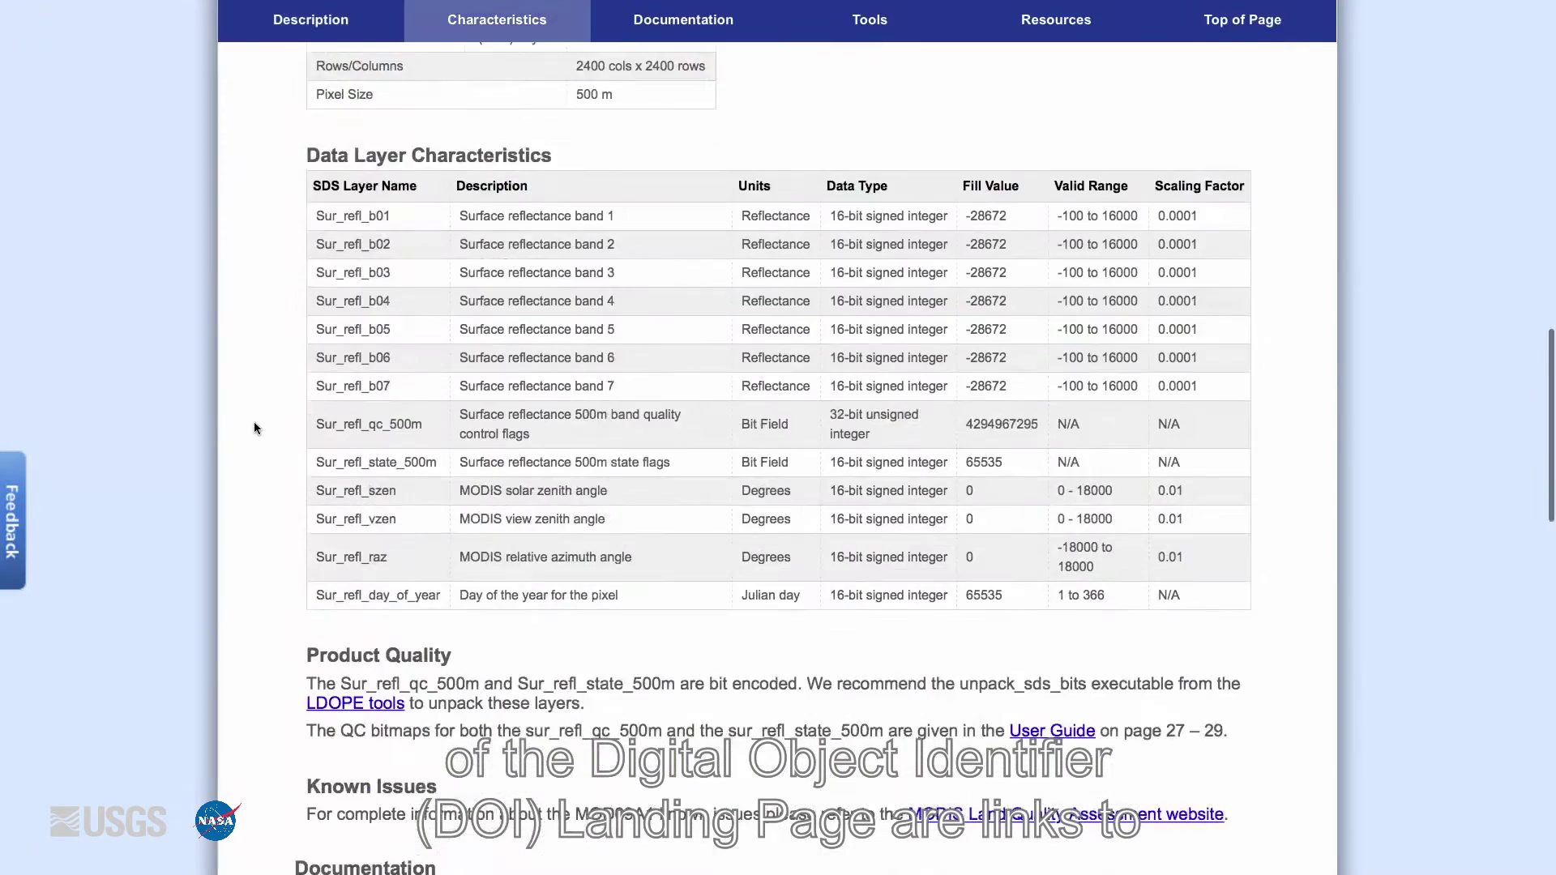
scroll(254, 428, "down", 2)
scroll(254, 428, "down", 1)
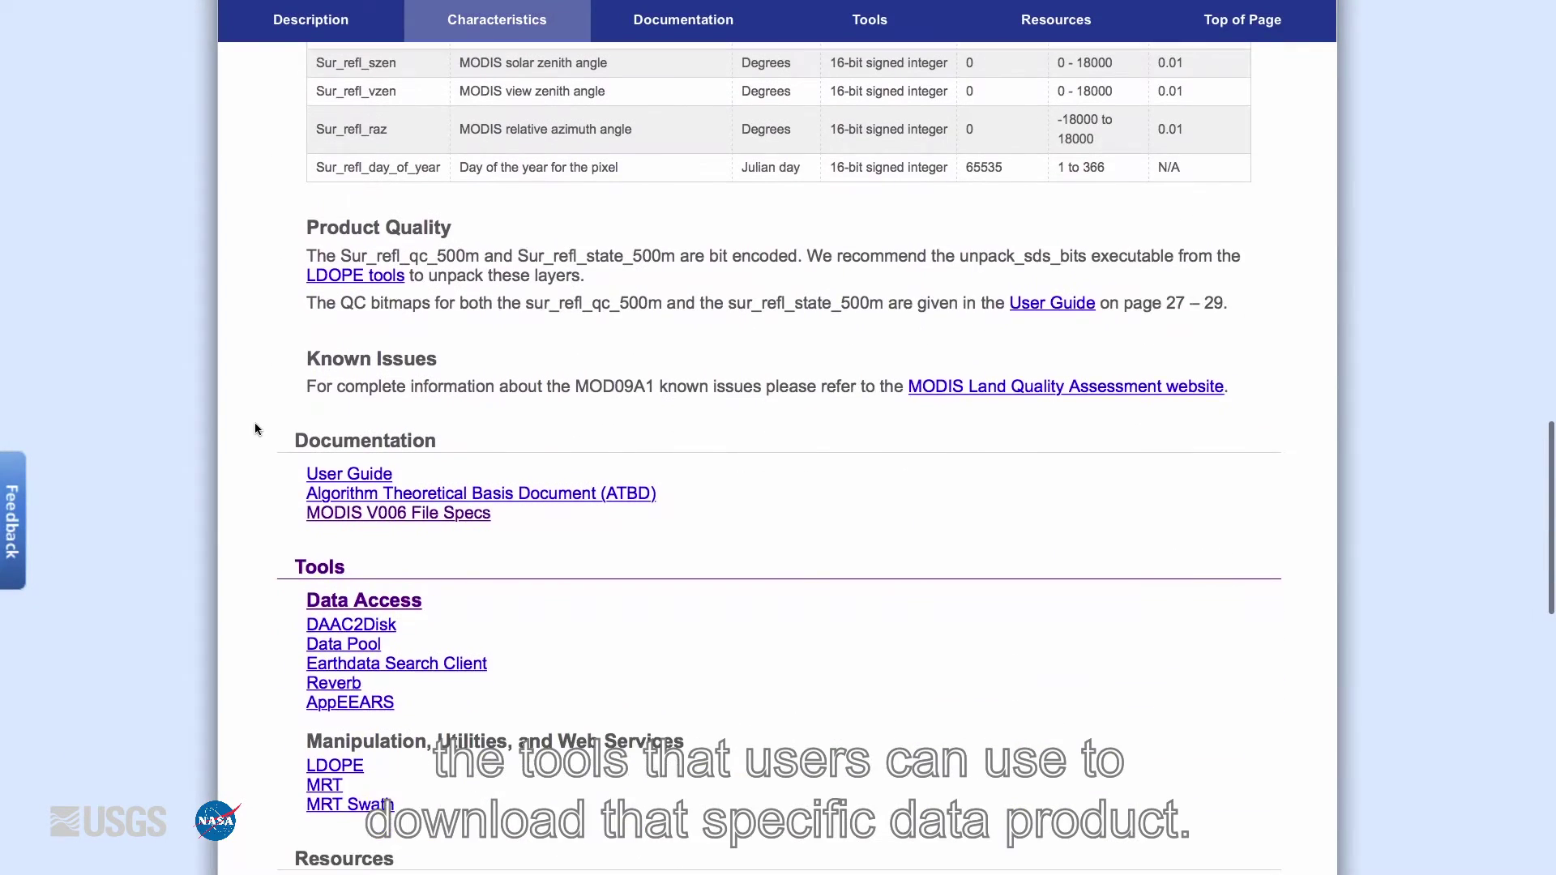
left_click(465, 664)
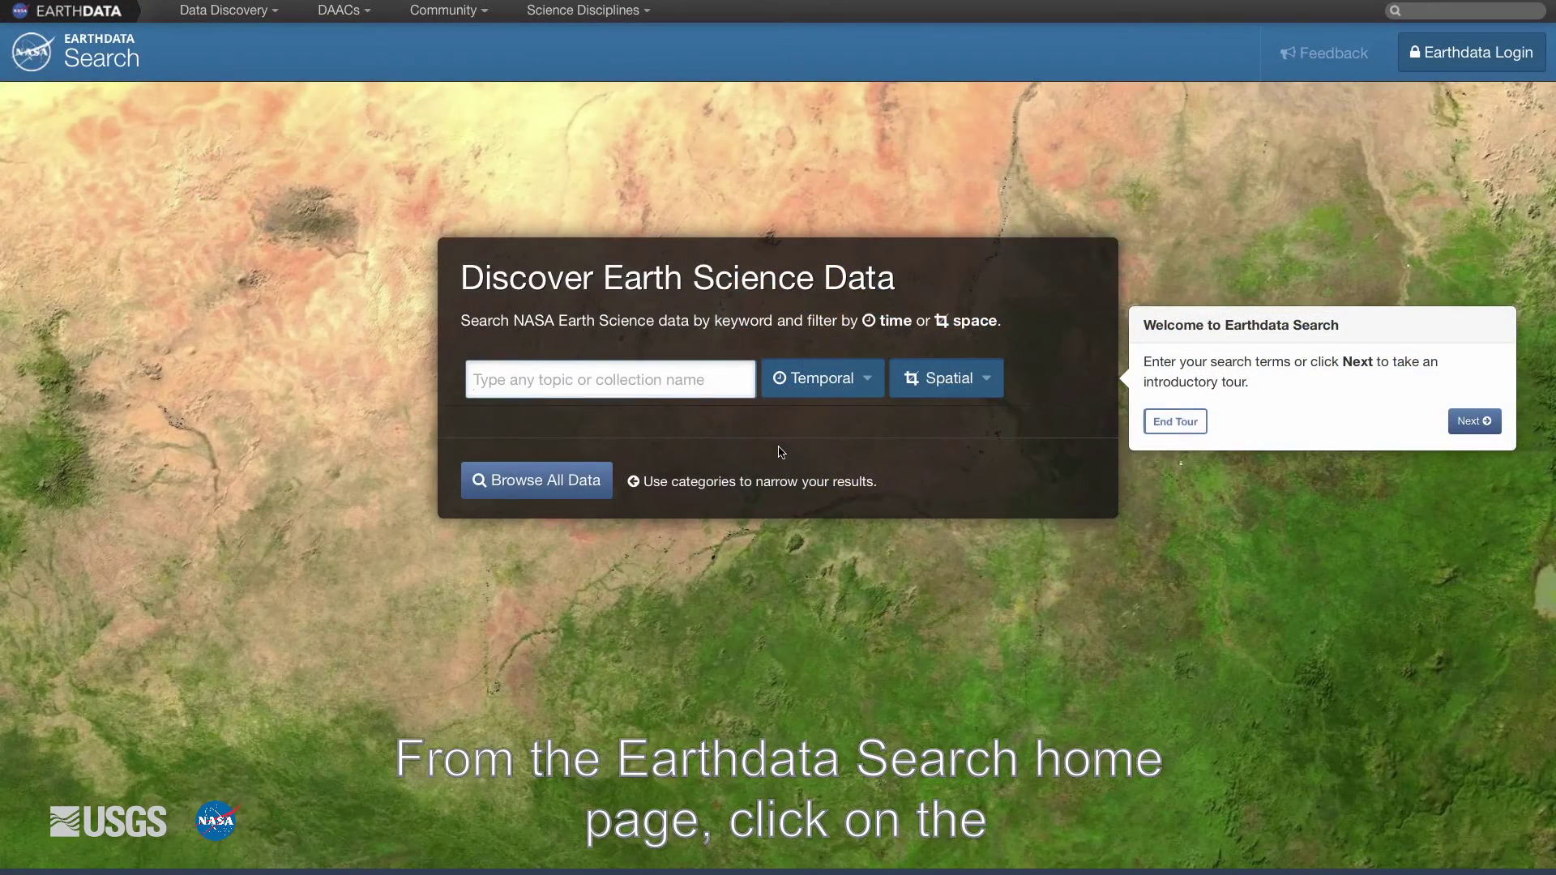
Step: Search Earthdata Search for the keyword 'mod09a1', returning 8 collections
left_click(1469, 66)
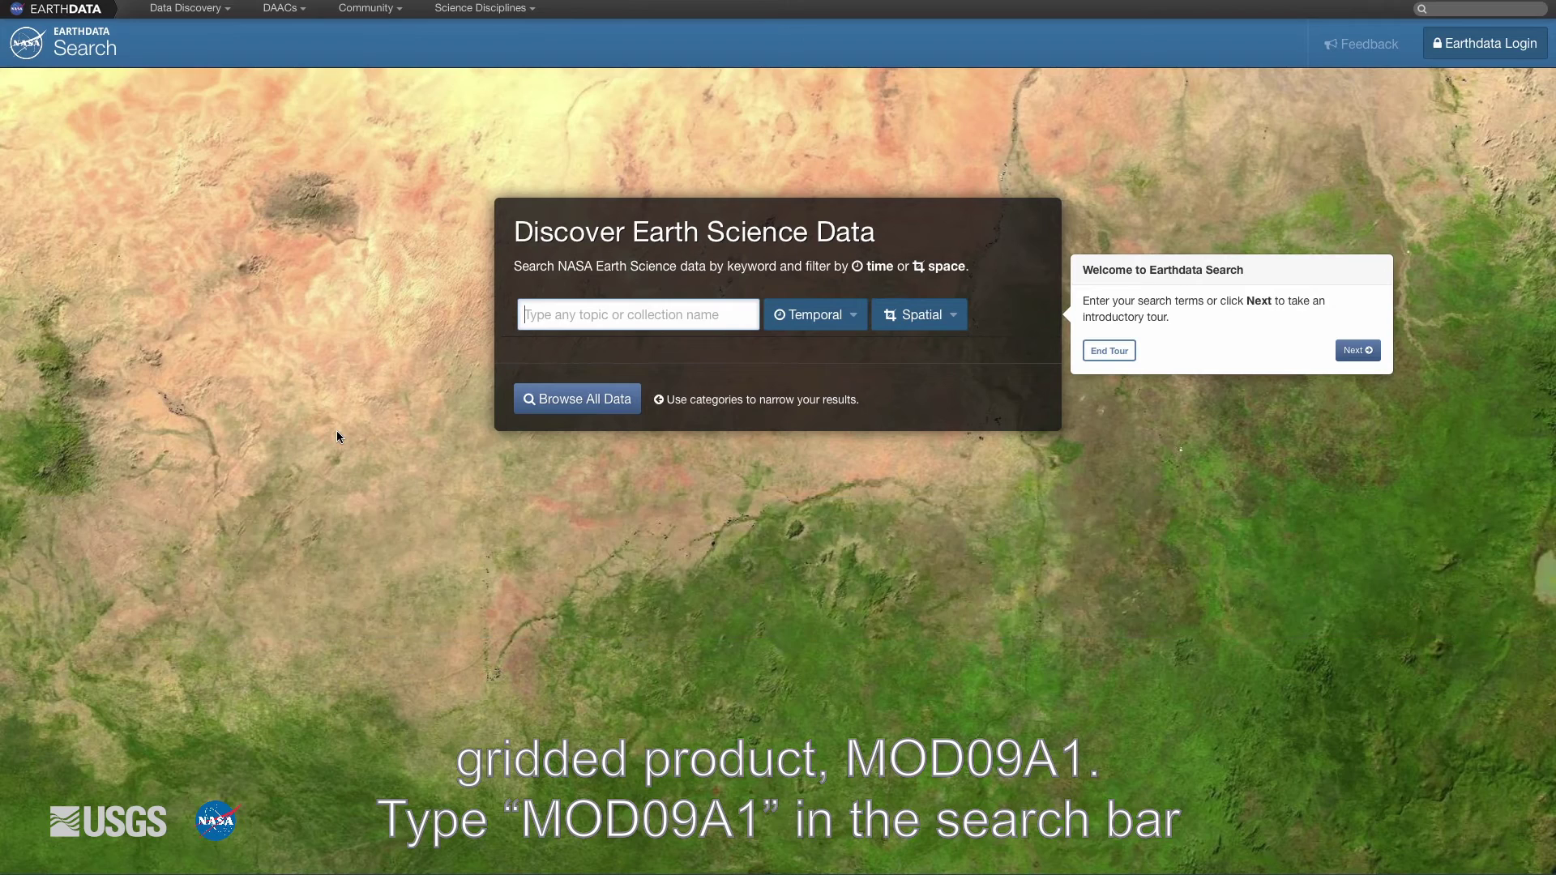
type("mod09a1")
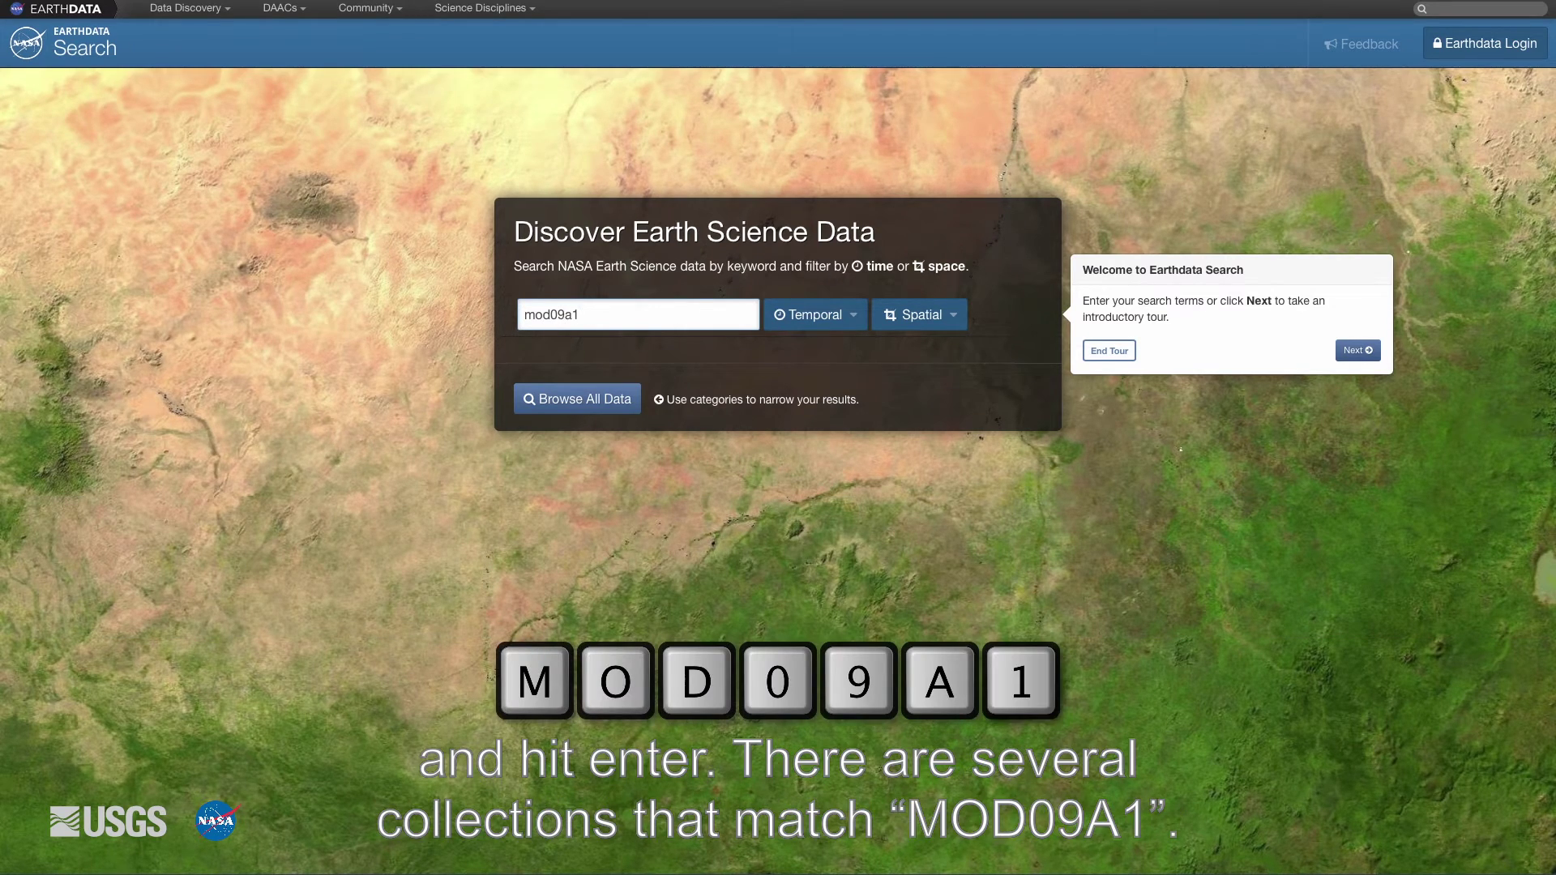
key("Return")
scroll(593, 415, "down", 5)
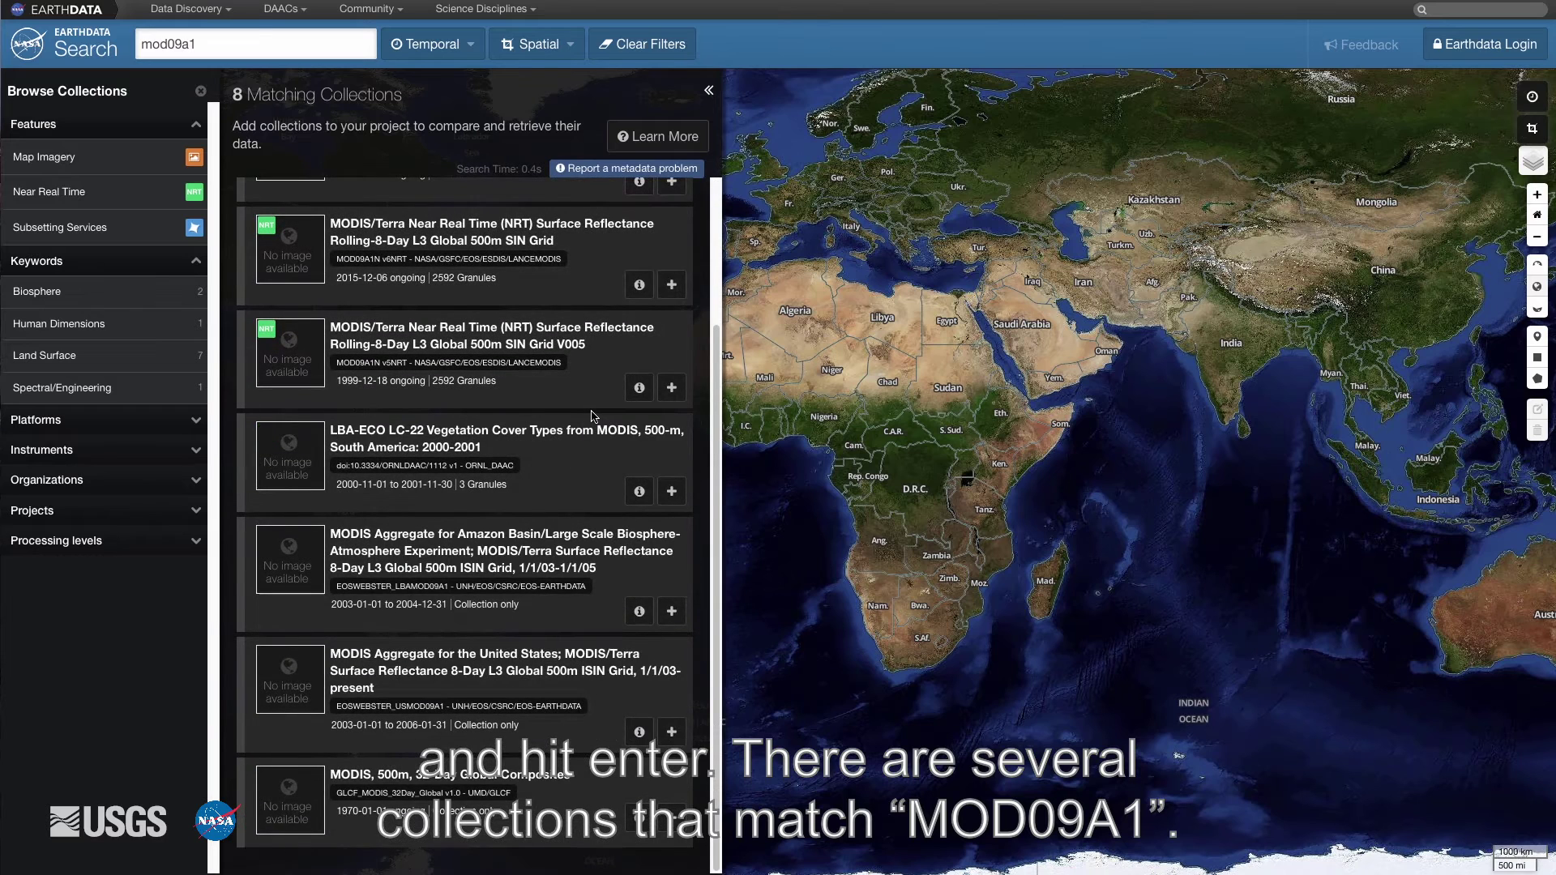
Step: Open the MOD09A1 V006 collection to list its 224654 granules
scroll(592, 416, "up", 3)
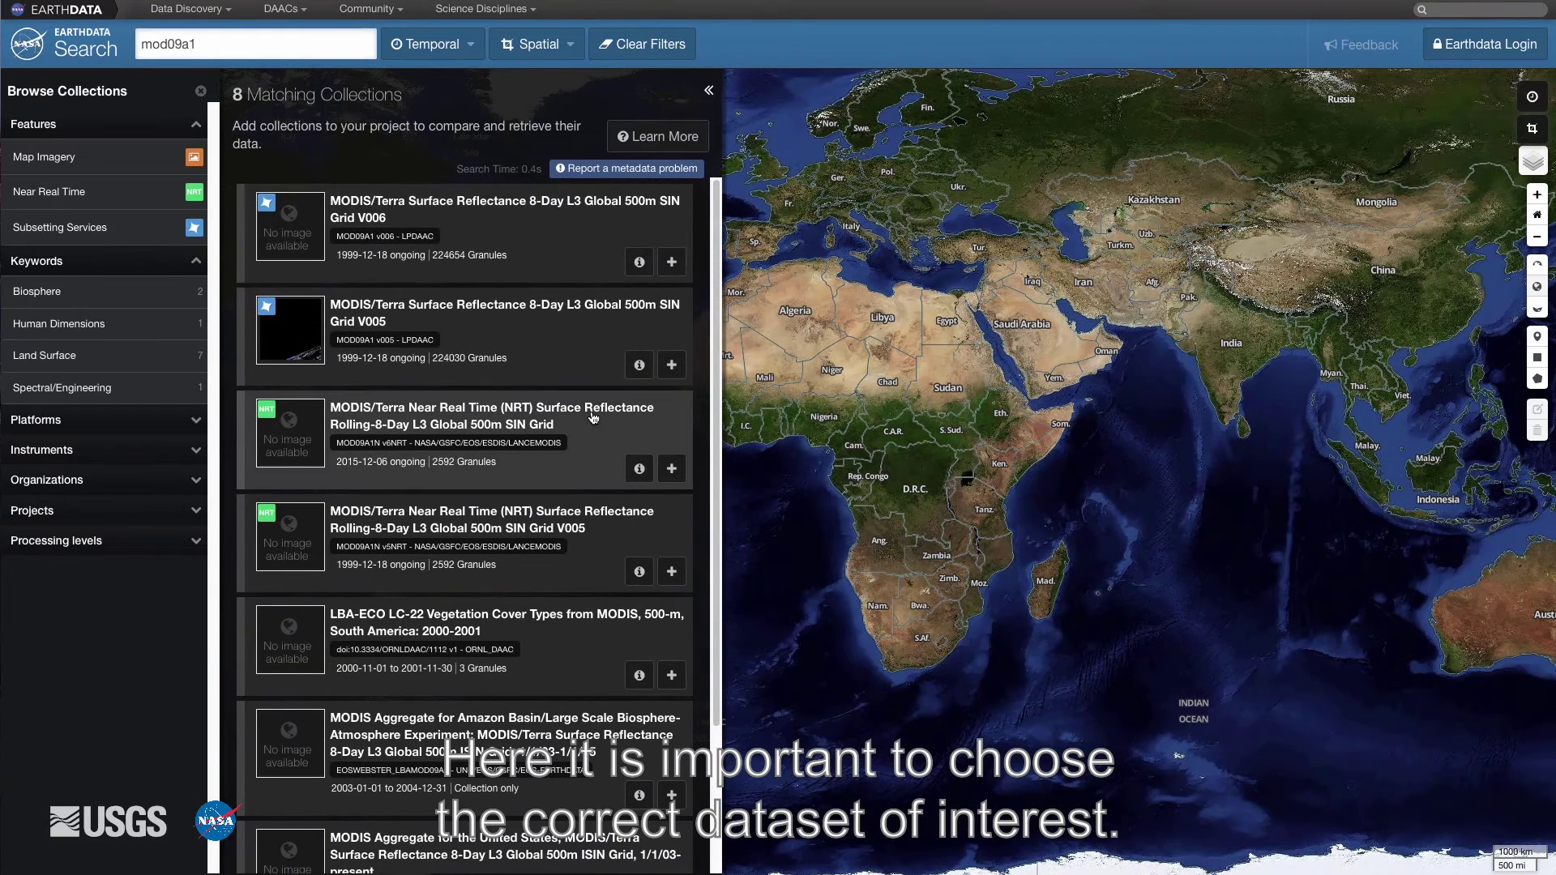
left_click(529, 247)
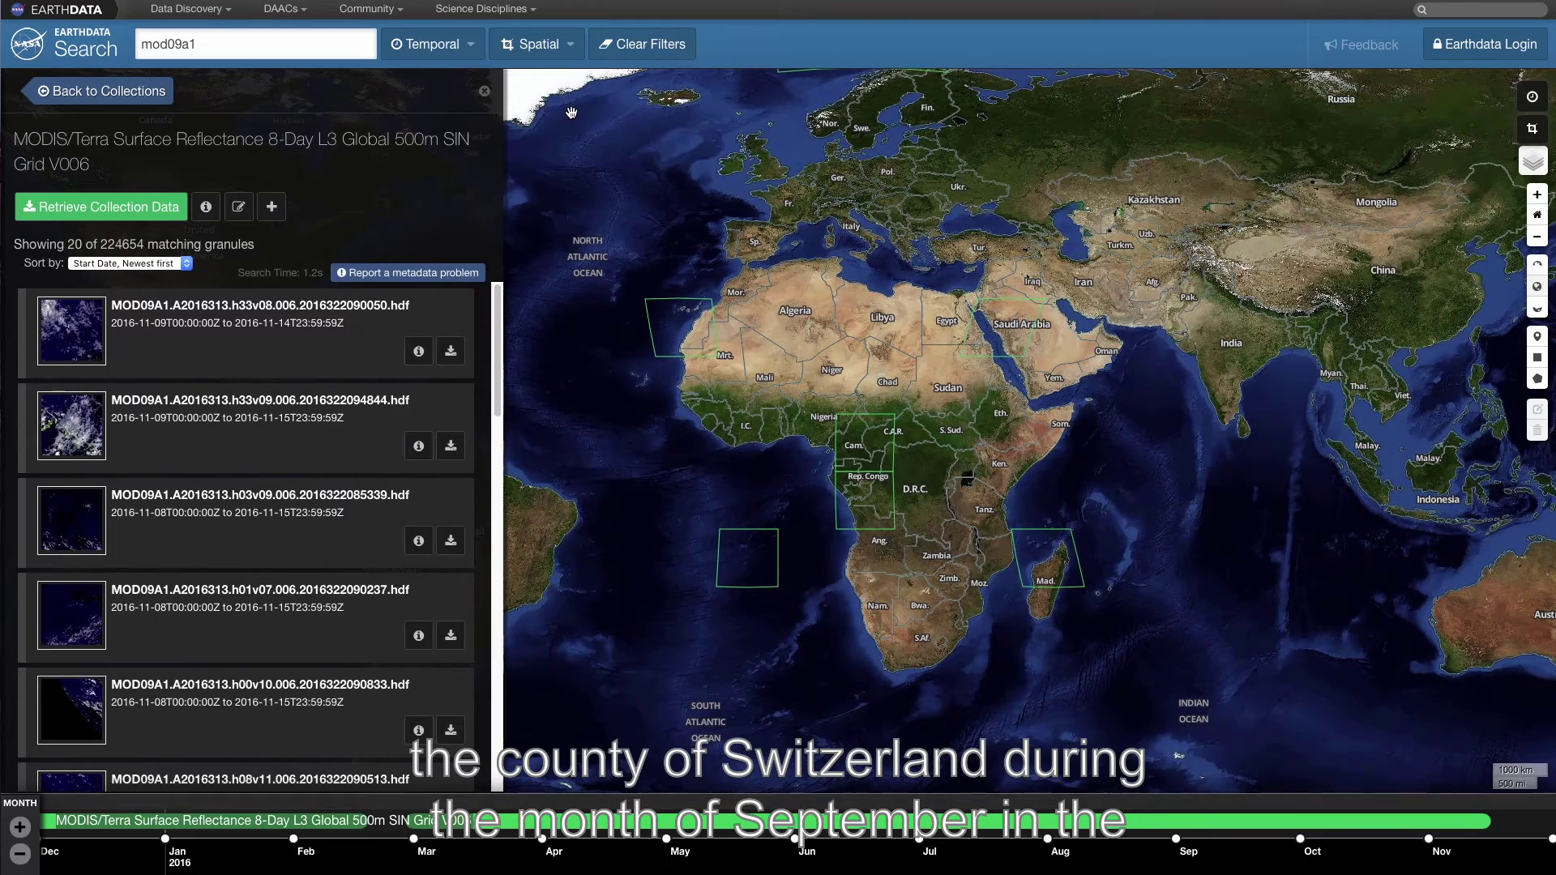
Step: Pan and zoom the map to center on Switzerland
left_click_drag(1142, 277, 1361, 494)
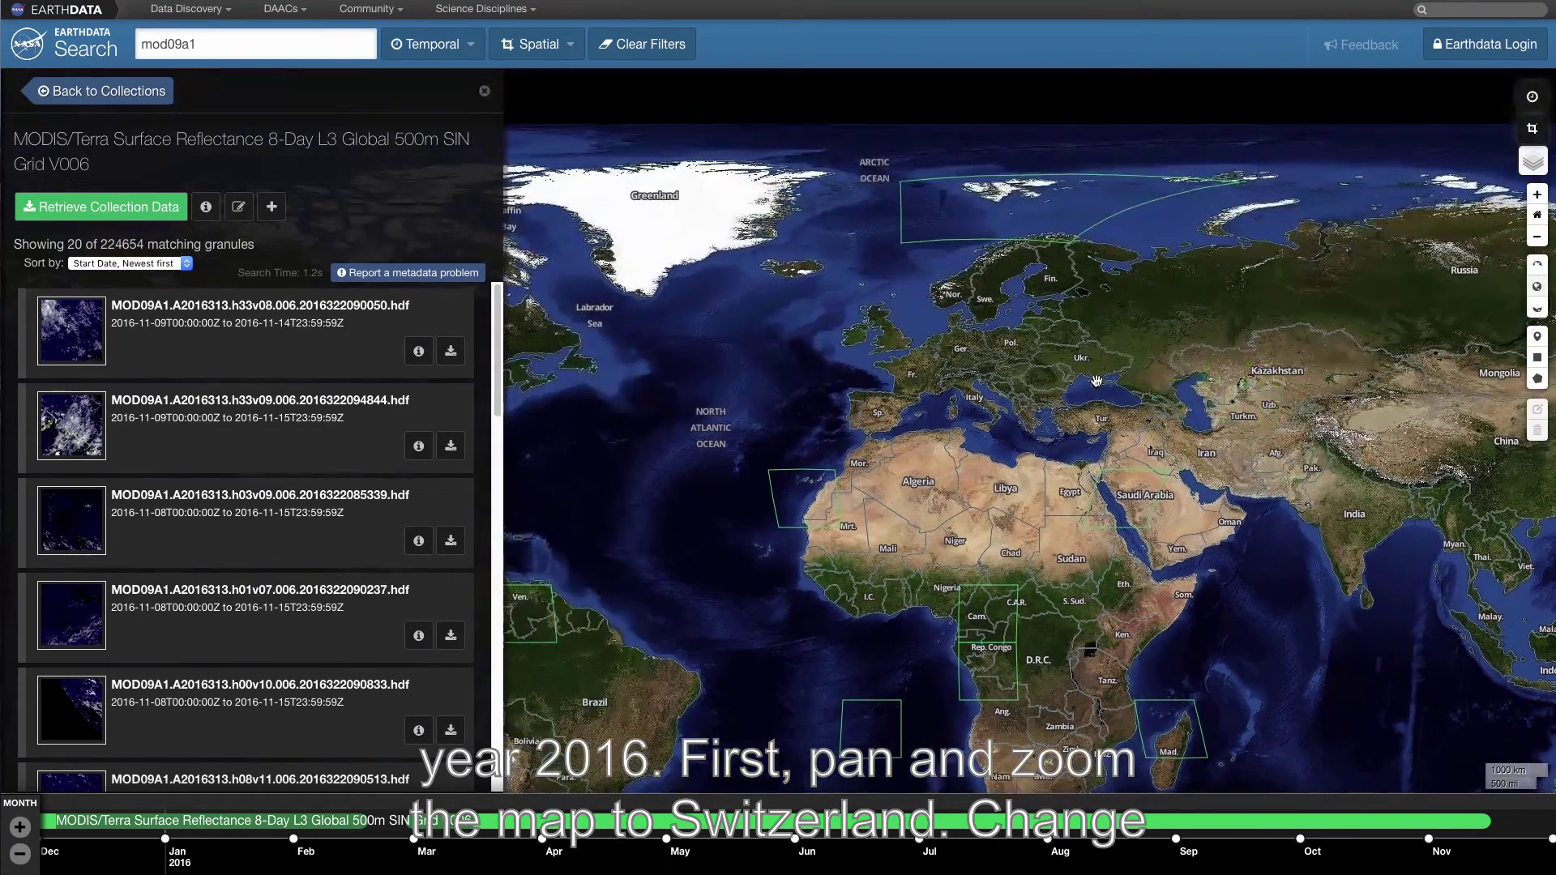
scroll(977, 249, "up", 5)
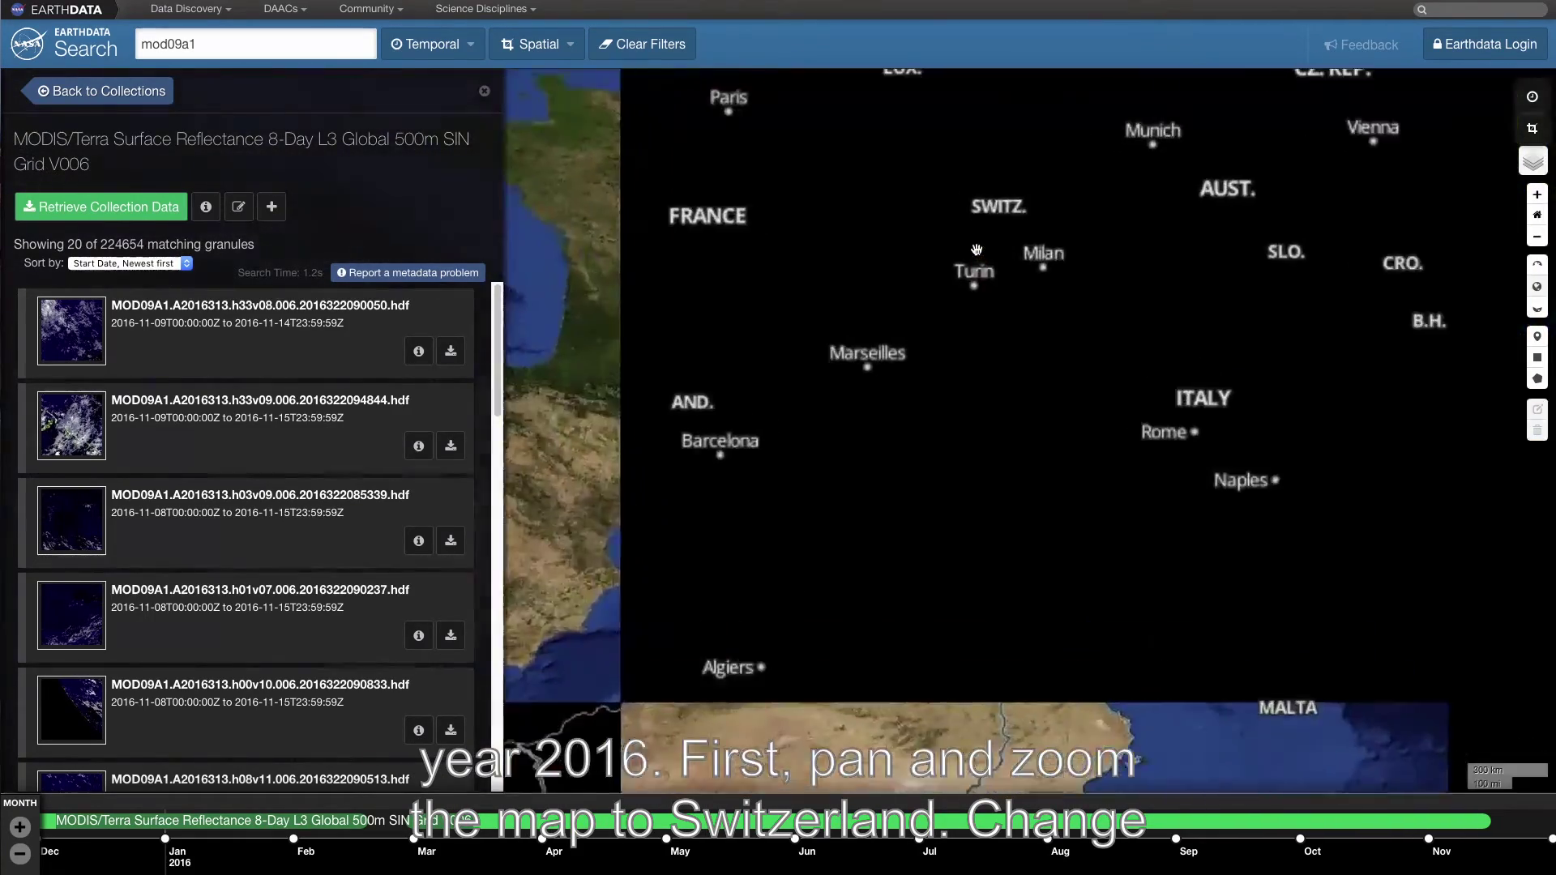
left_click_drag(976, 250, 1074, 425)
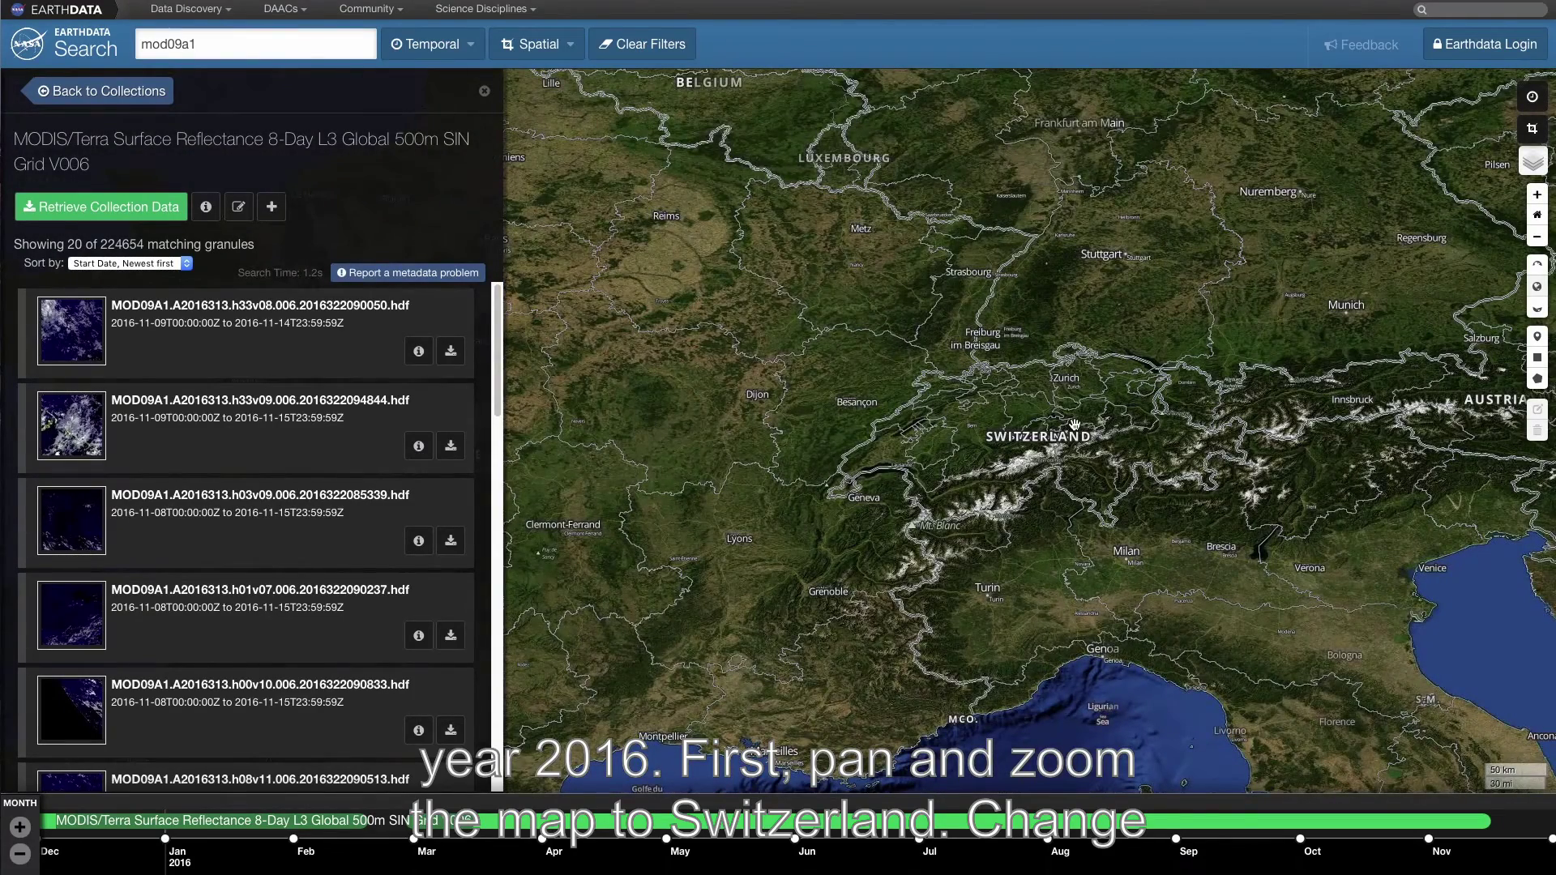
left_click_drag(1073, 424, 998, 425)
left_click(458, 45)
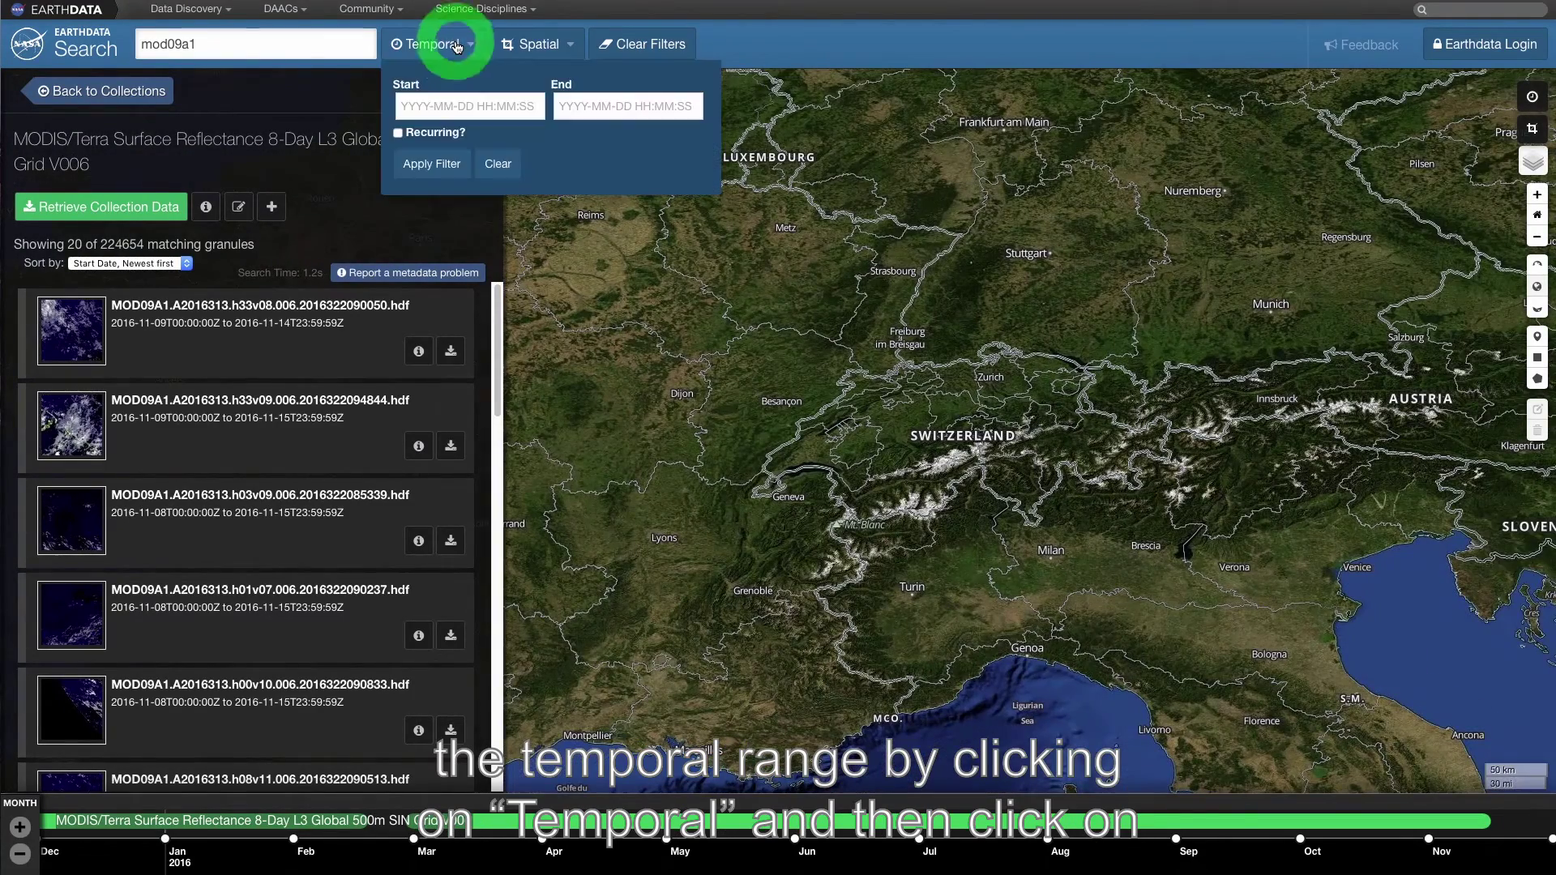
left_click(442, 106)
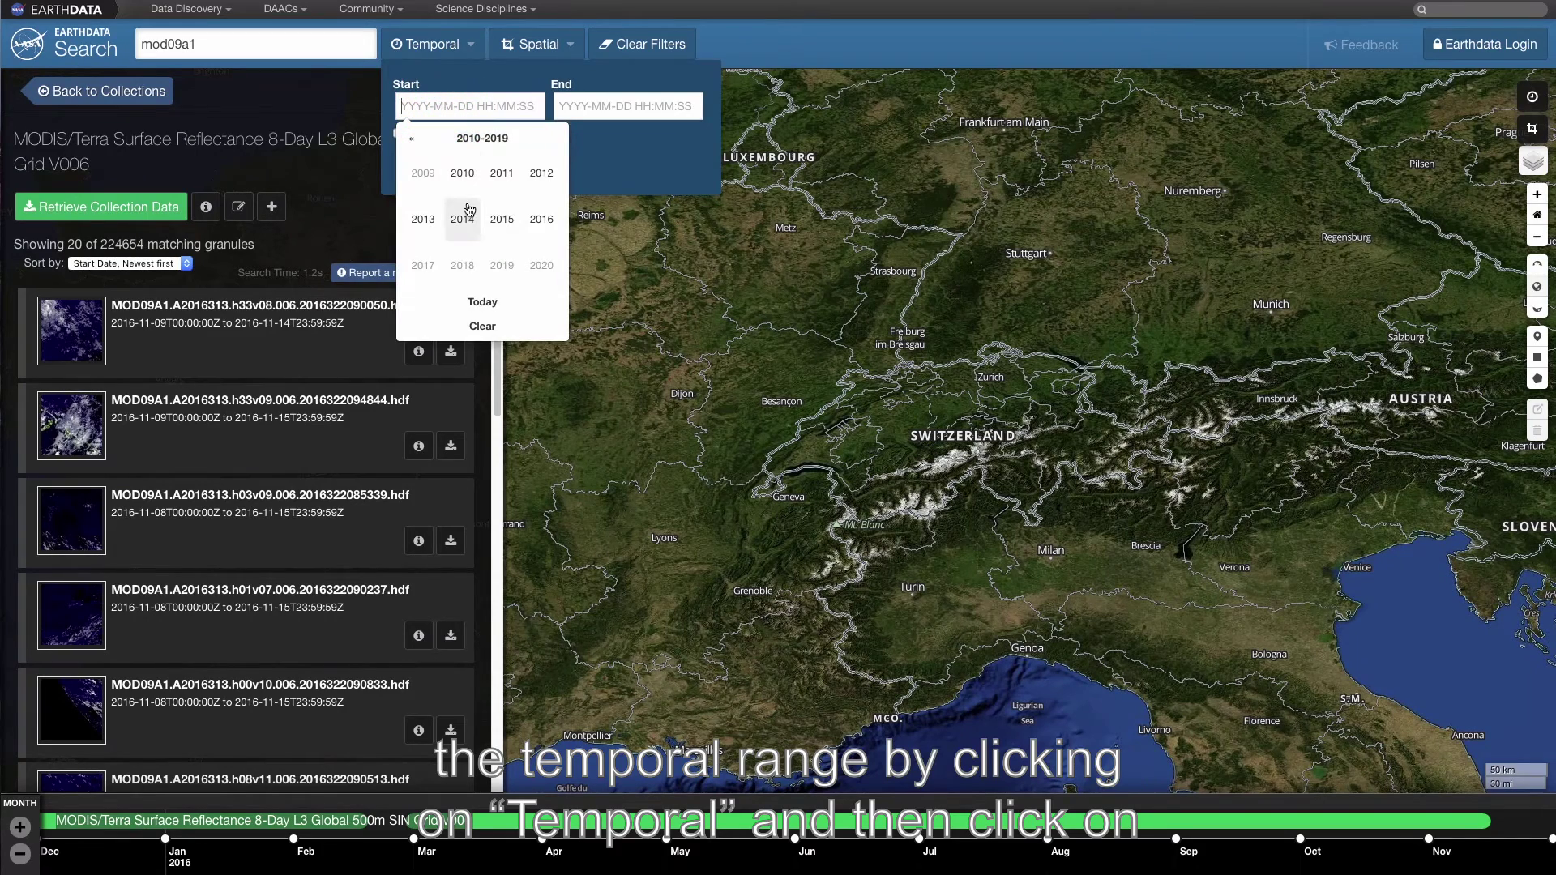
left_click(539, 217)
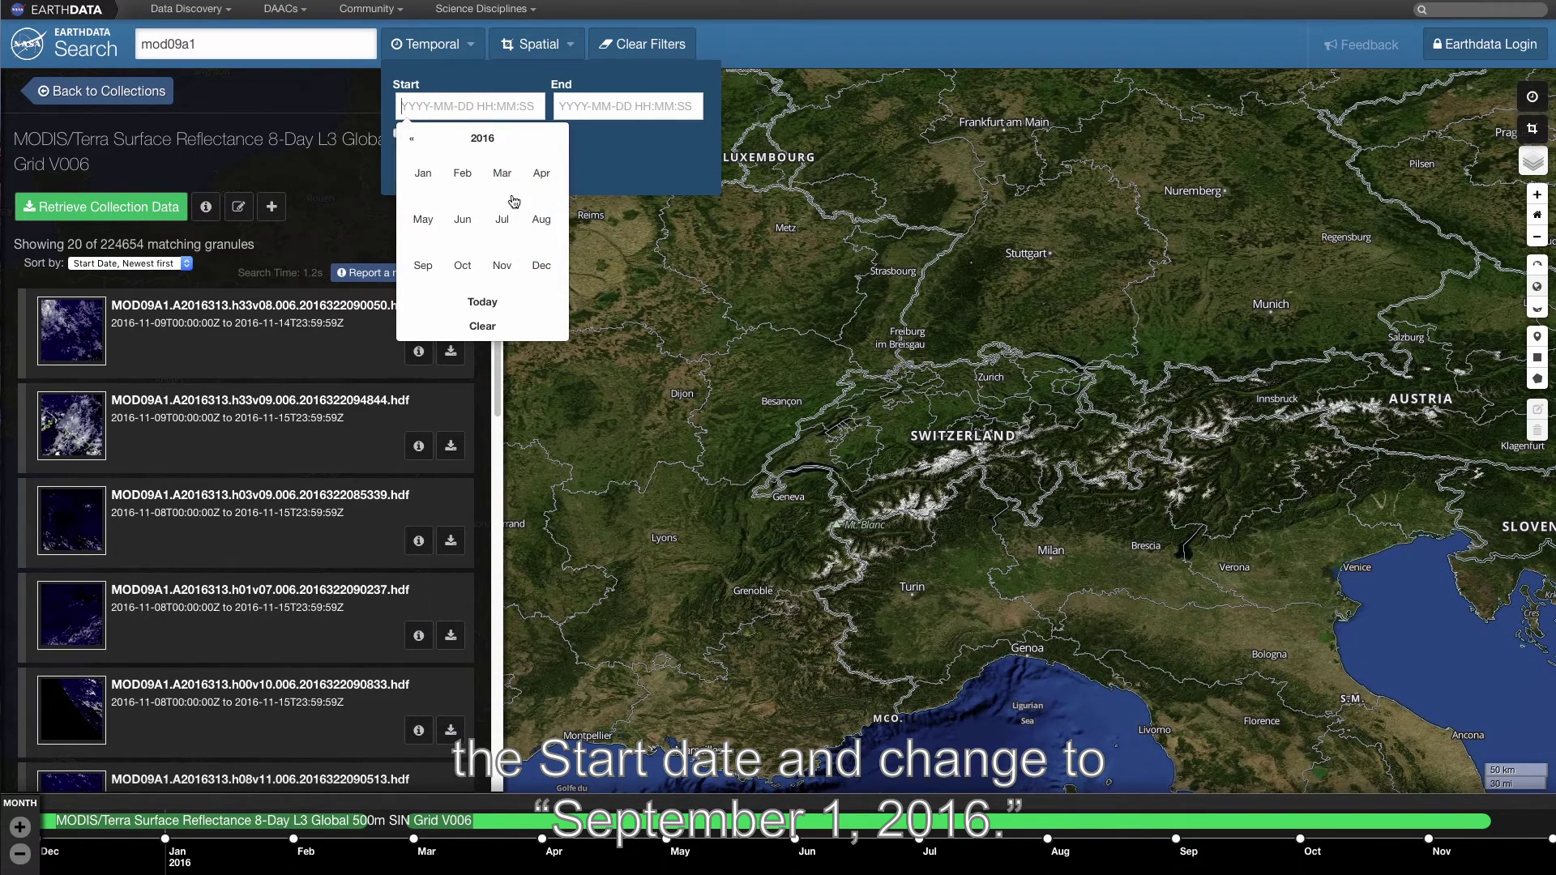
left_click(422, 265)
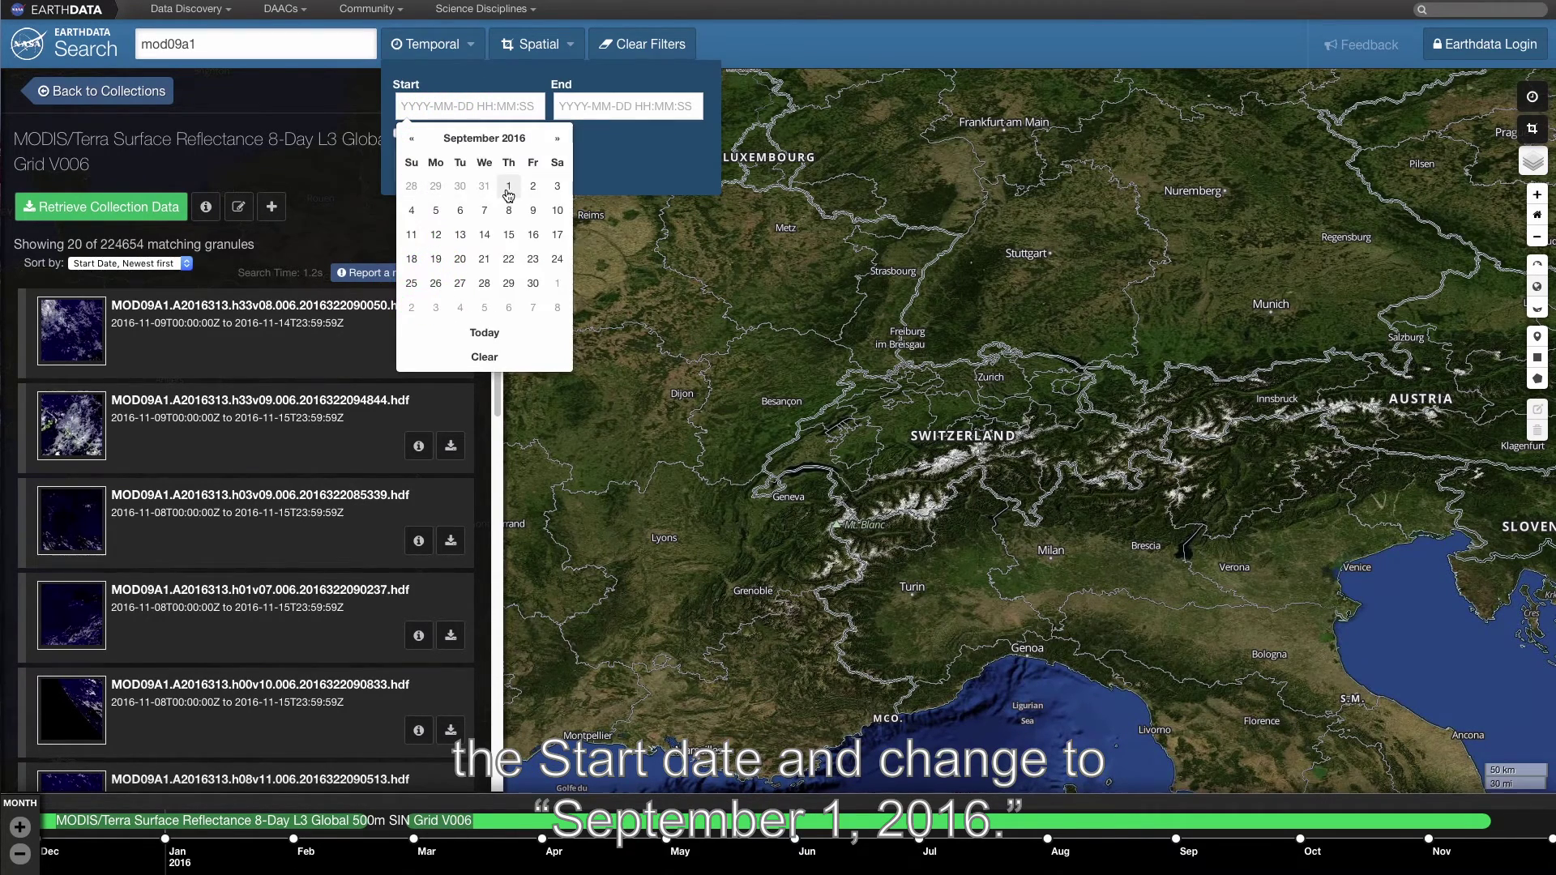
left_click(508, 186)
left_click(618, 105)
left_click(688, 223)
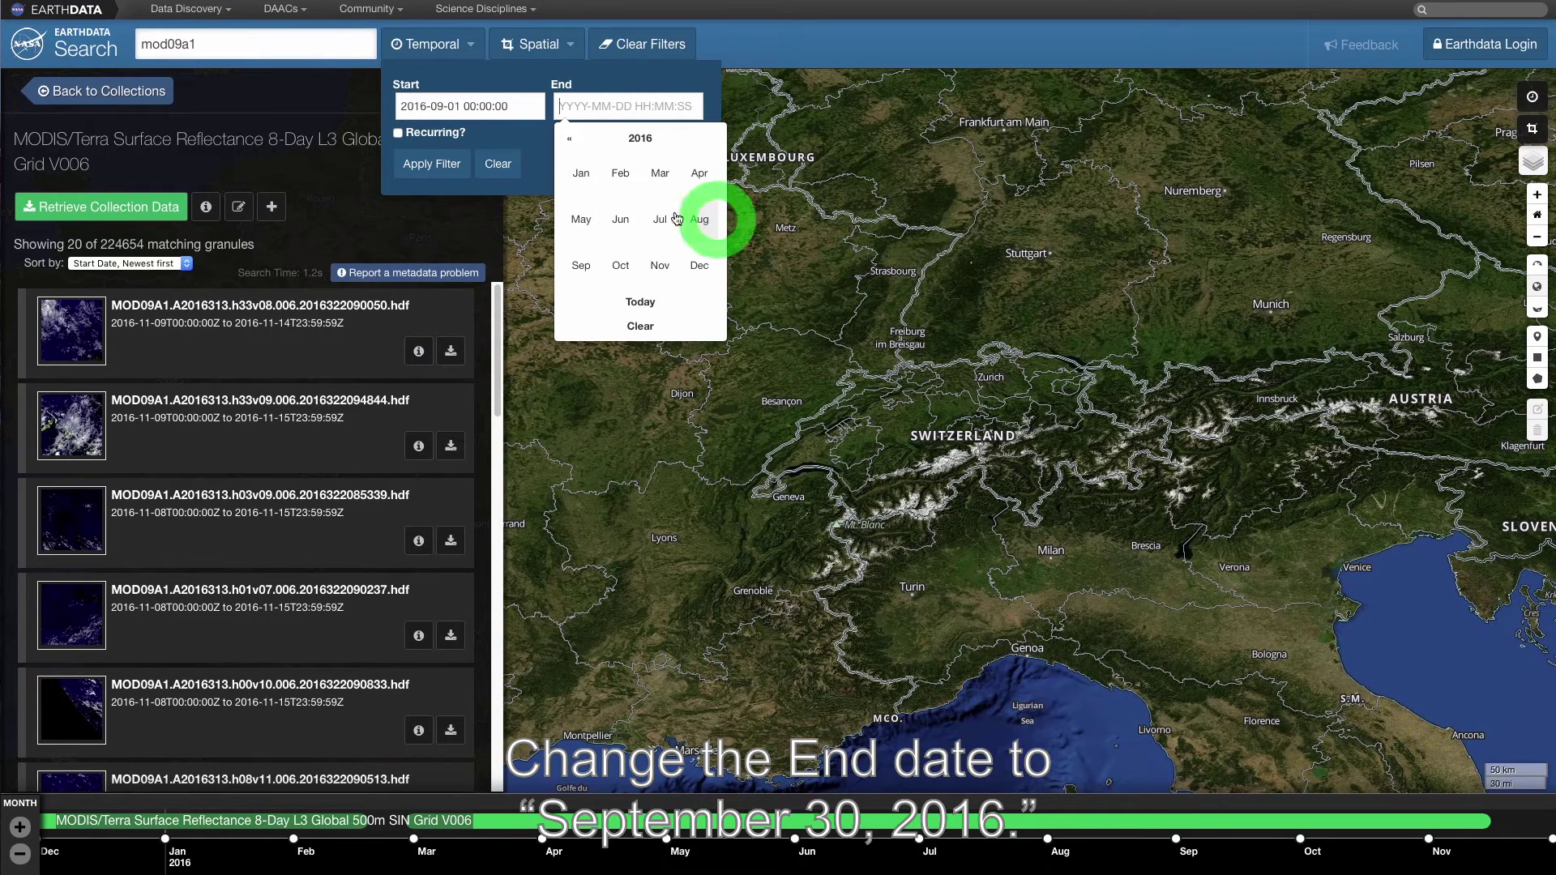
left_click(595, 260)
left_click(686, 277)
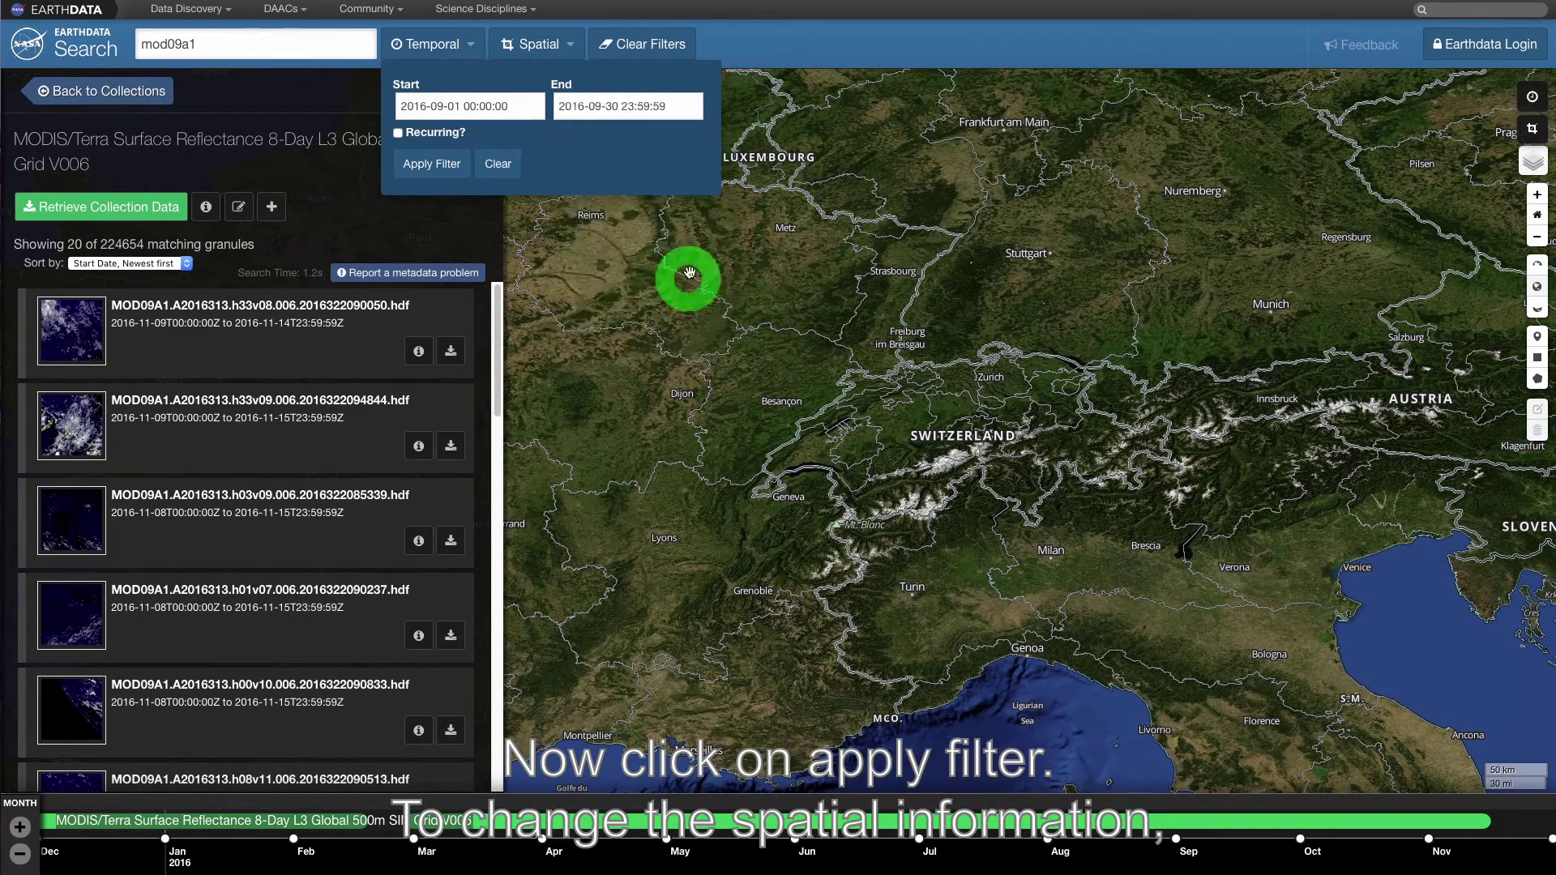
left_click(442, 172)
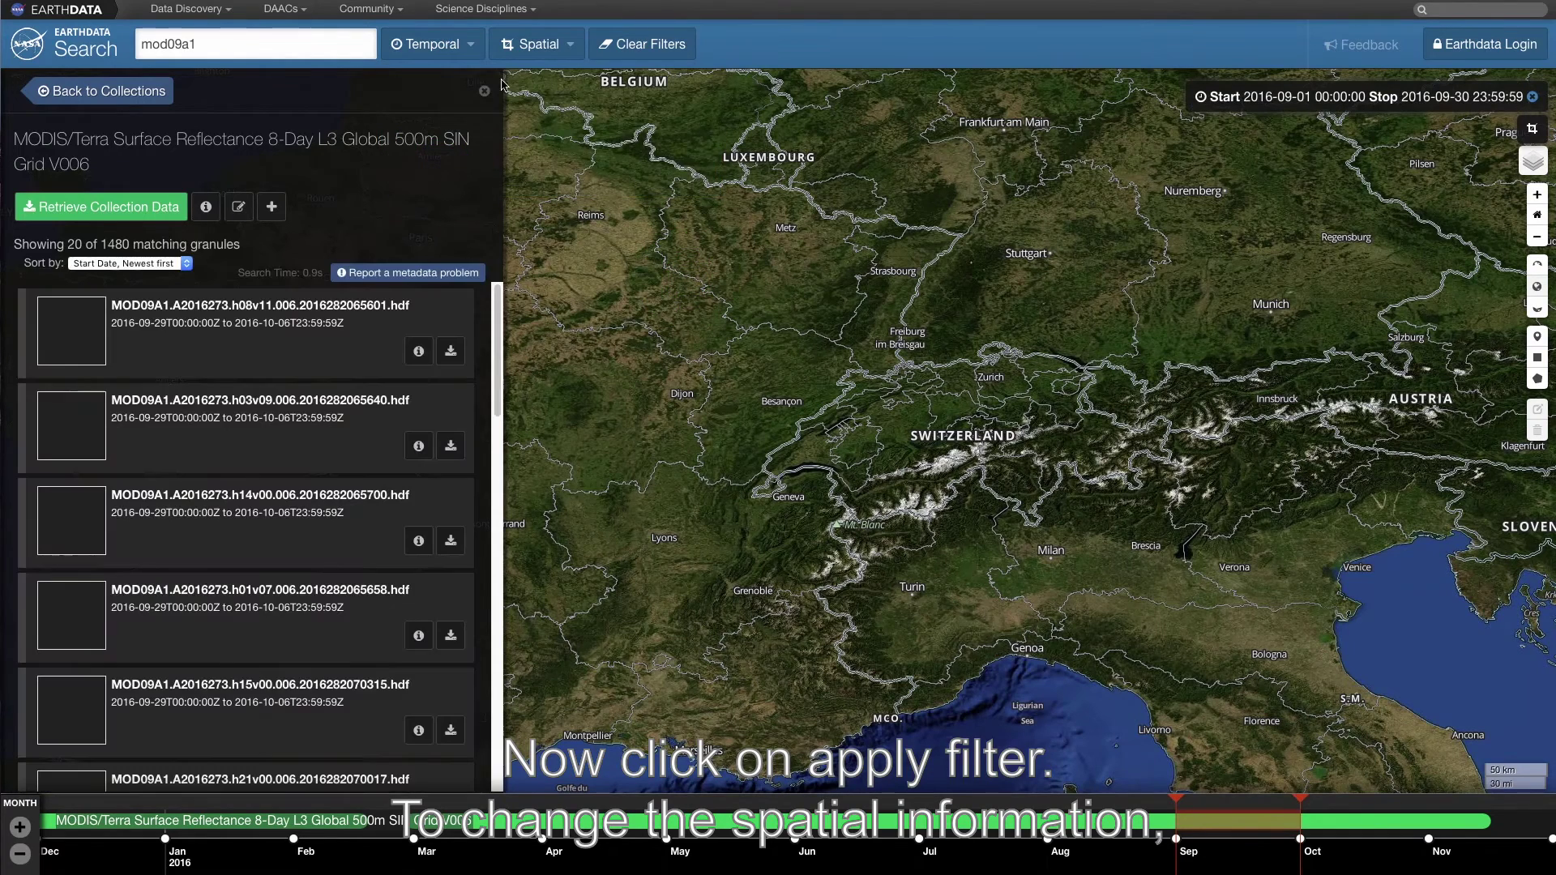
Step: Draw a rectangular spatial search area over Switzerland, leaving 5 granules
left_click(539, 47)
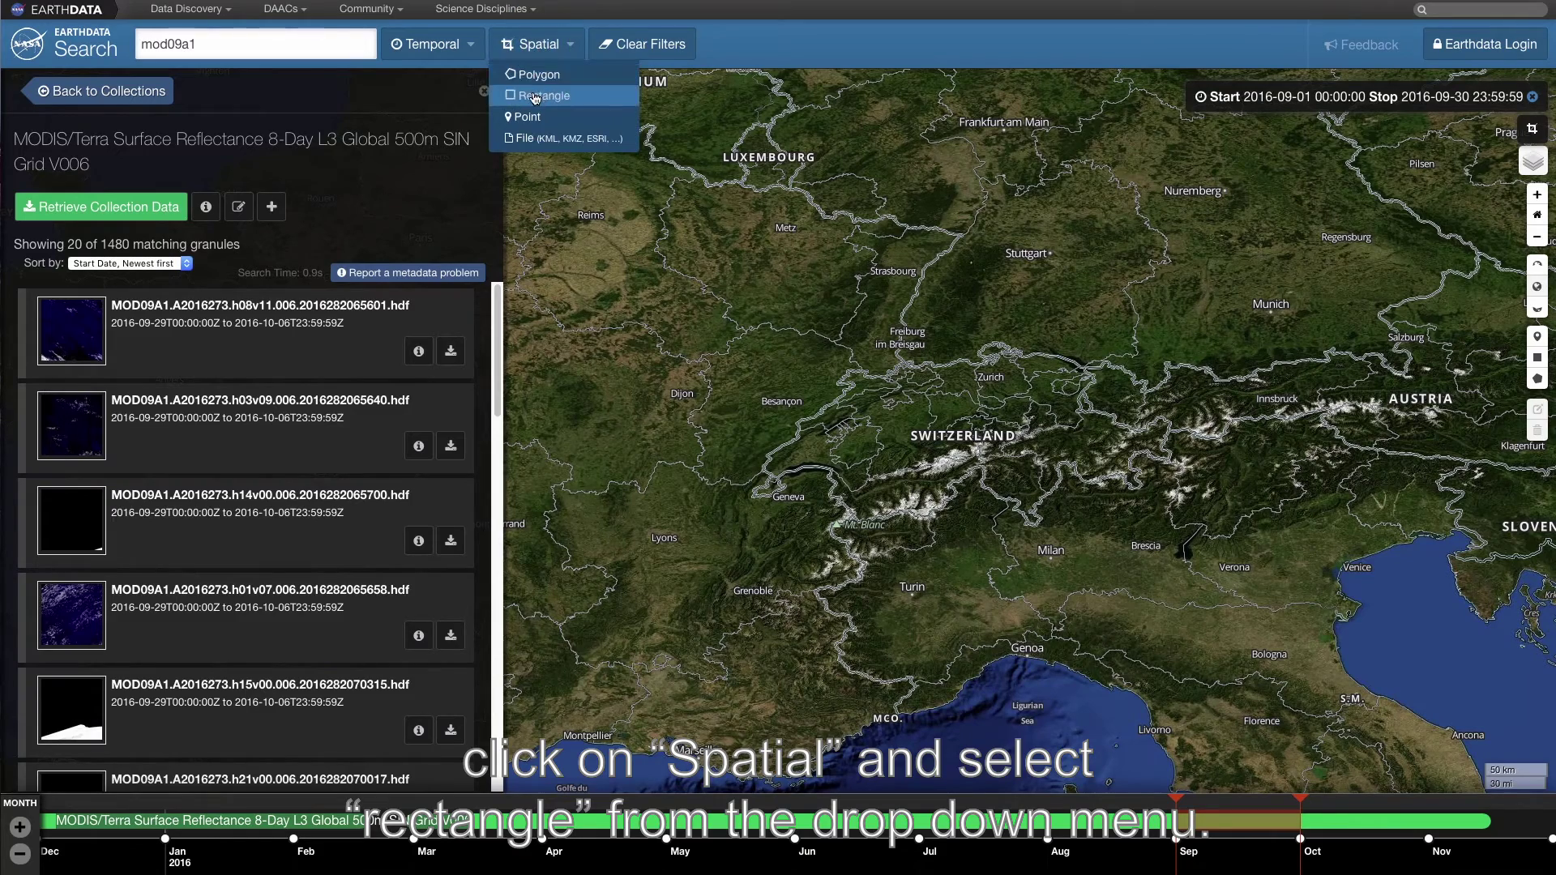
left_click(535, 96)
mouse_move(630, 227)
left_mouse_down()
mouse_move(1313, 635)
mouse_move(1395, 633)
left_mouse_up()
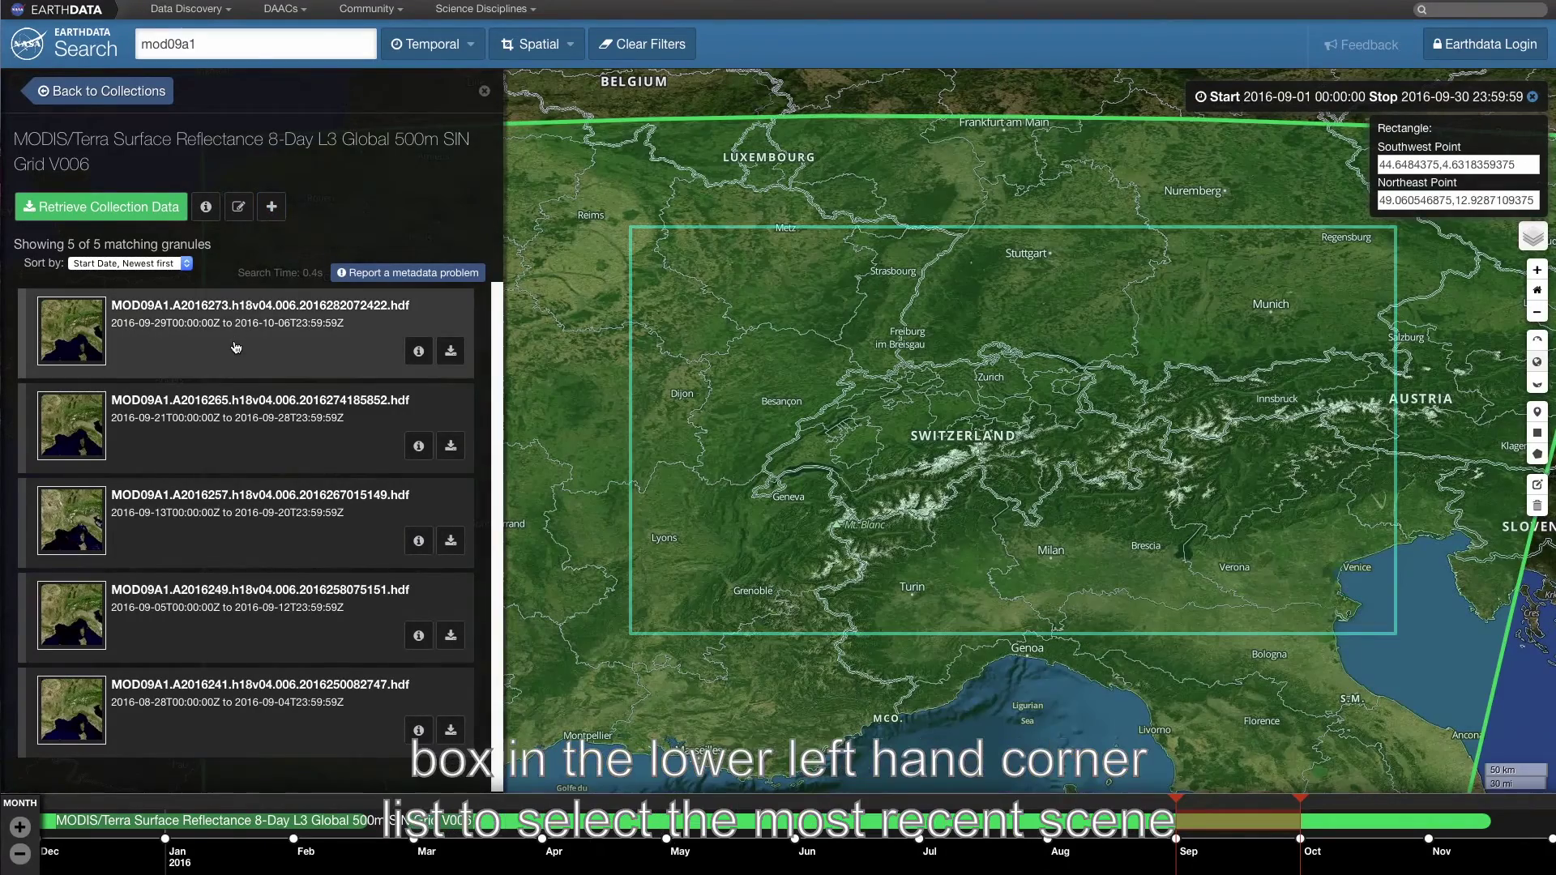
Step: Select the newest granule (2016-09-29 to 2016-10-06, tile h18v04) to show its footprint
left_click(235, 346)
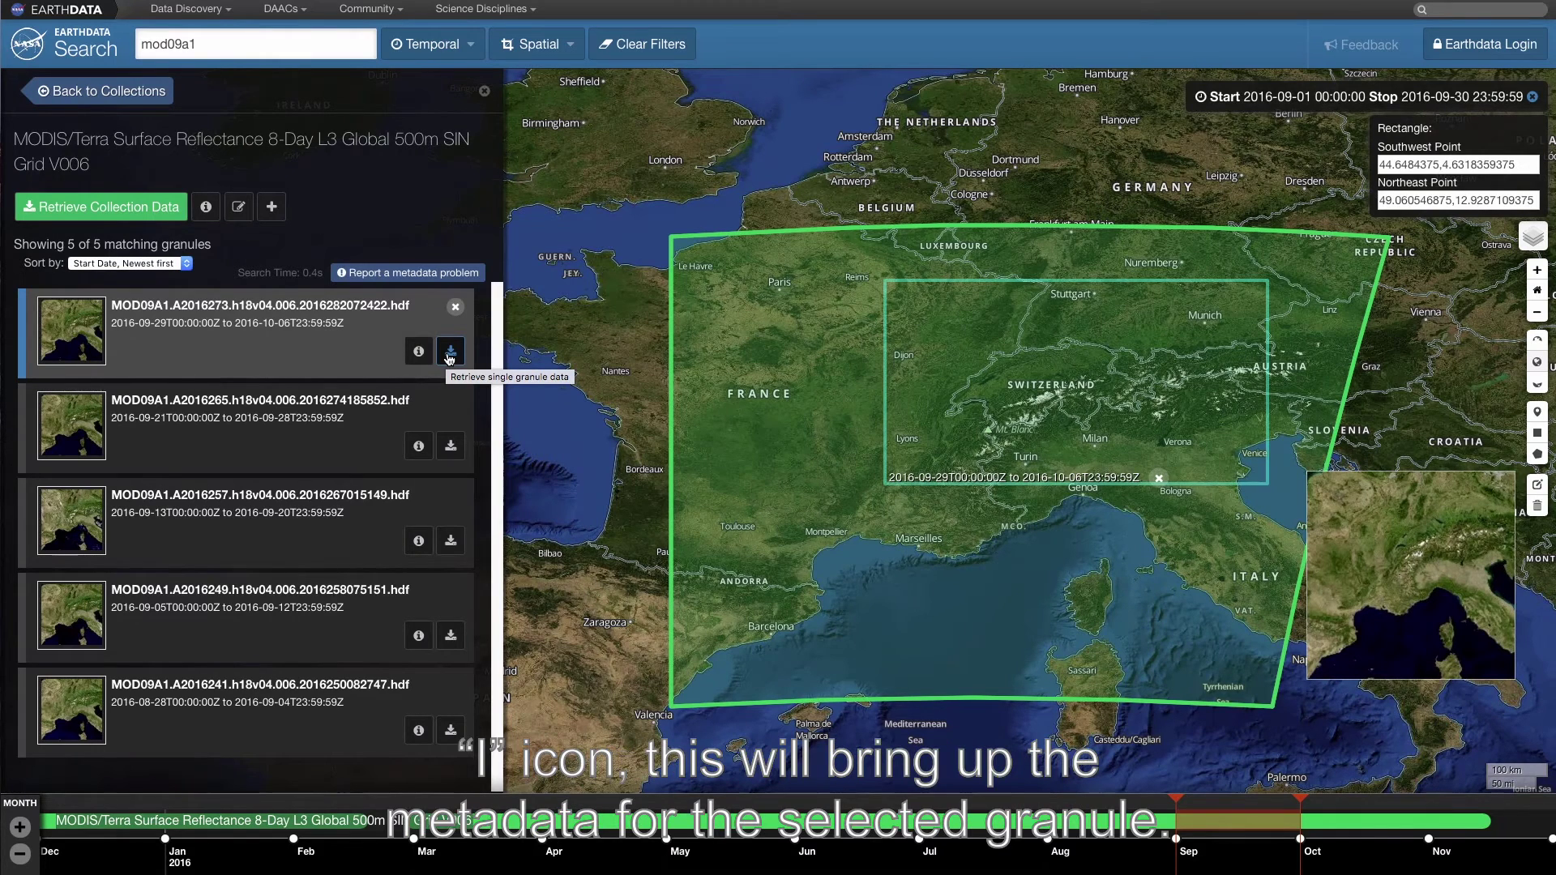
left_click(418, 351)
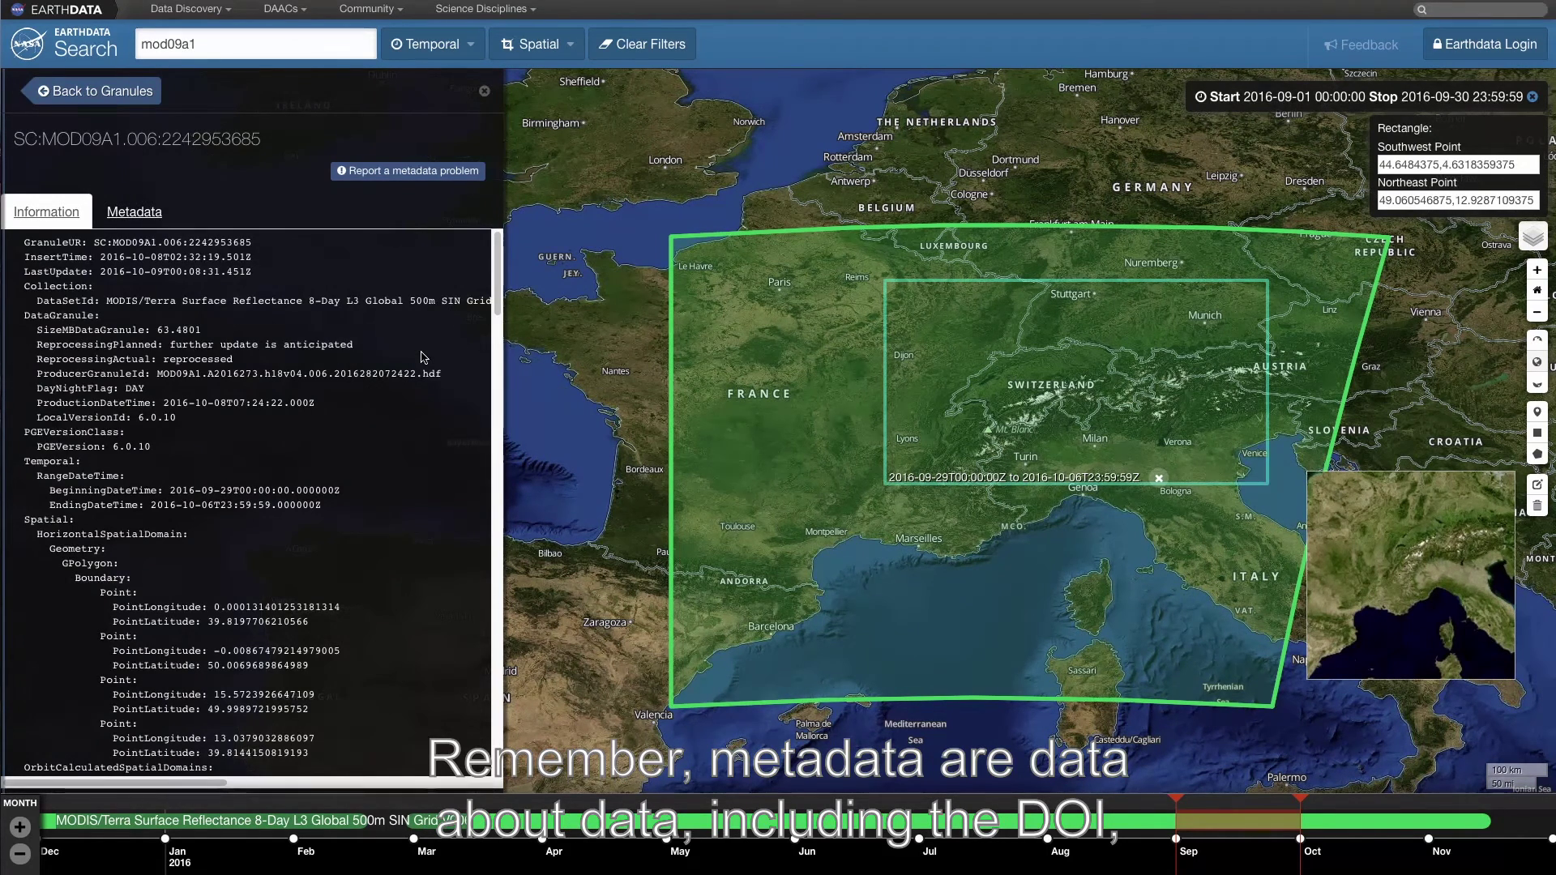
scroll(320, 330, "down", 5)
scroll(320, 331, "down", 6)
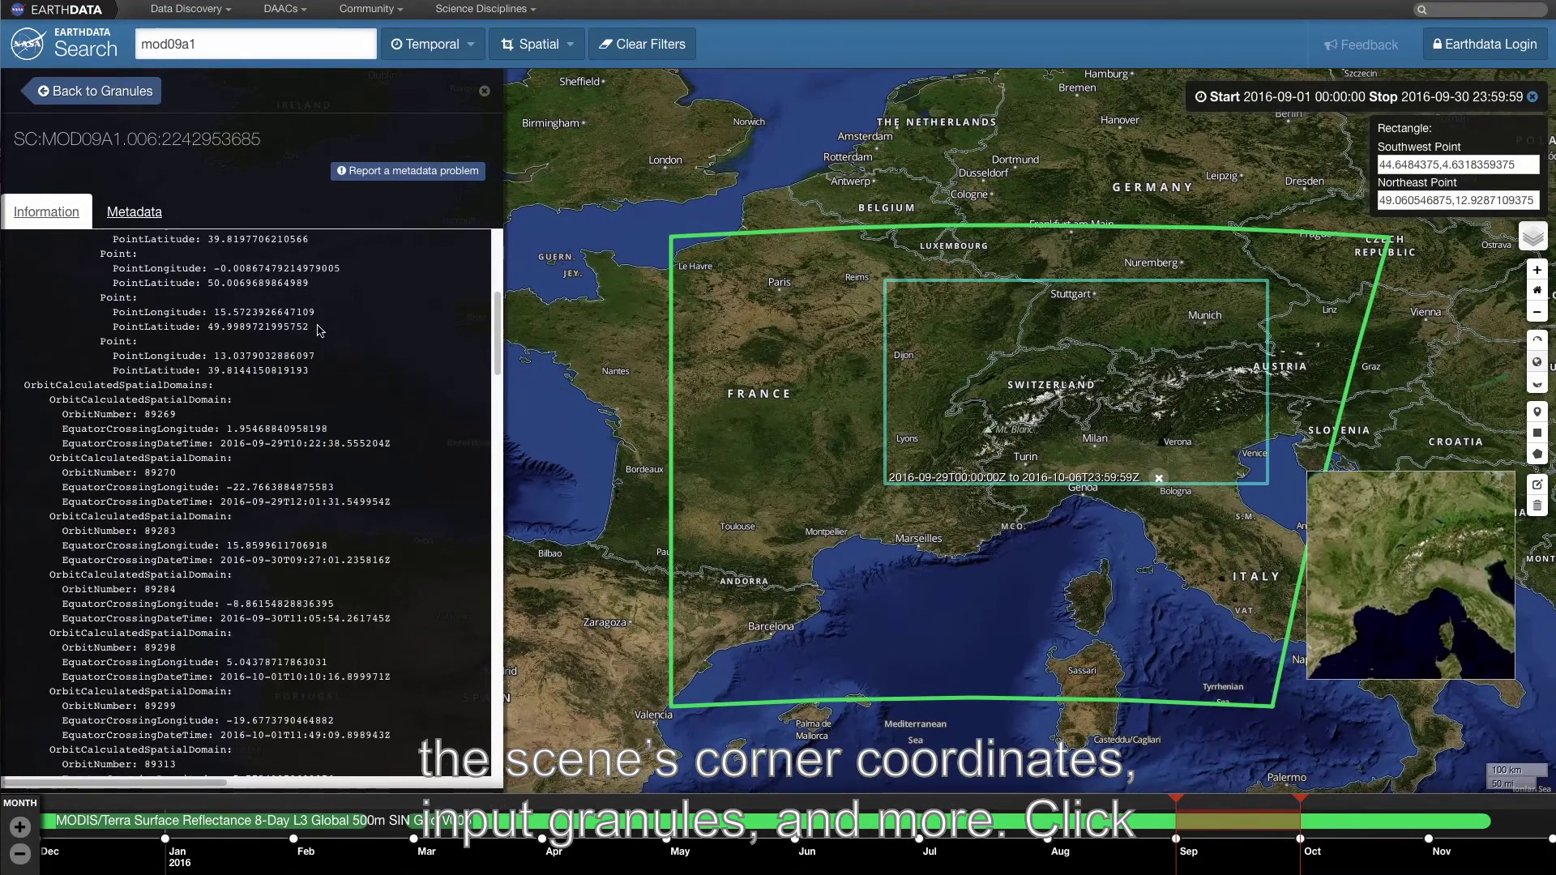
scroll(320, 331, "down", 8)
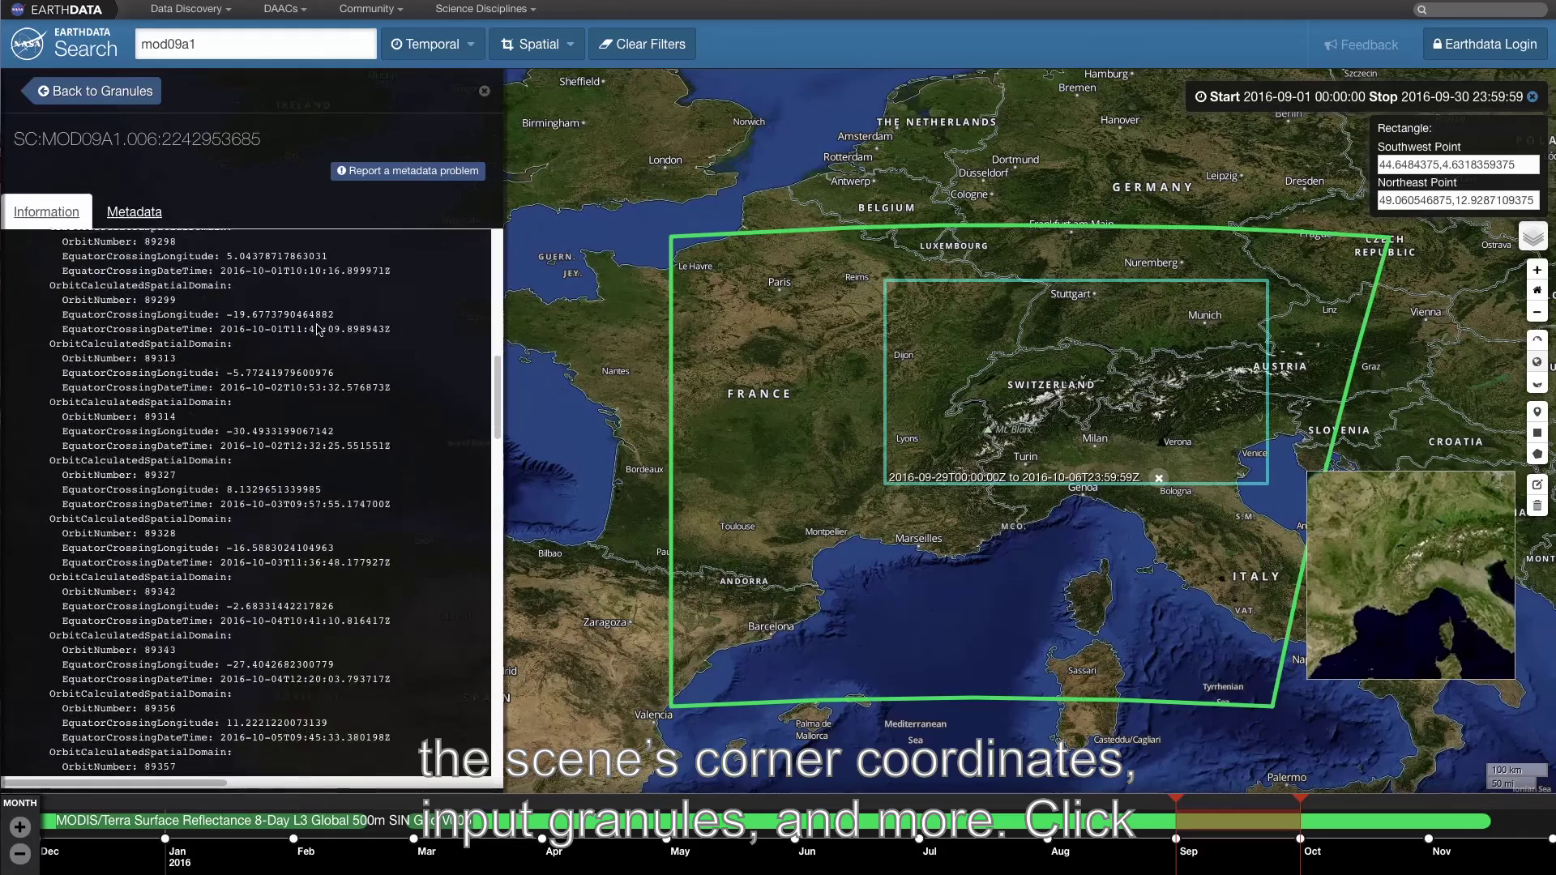
left_click(131, 213)
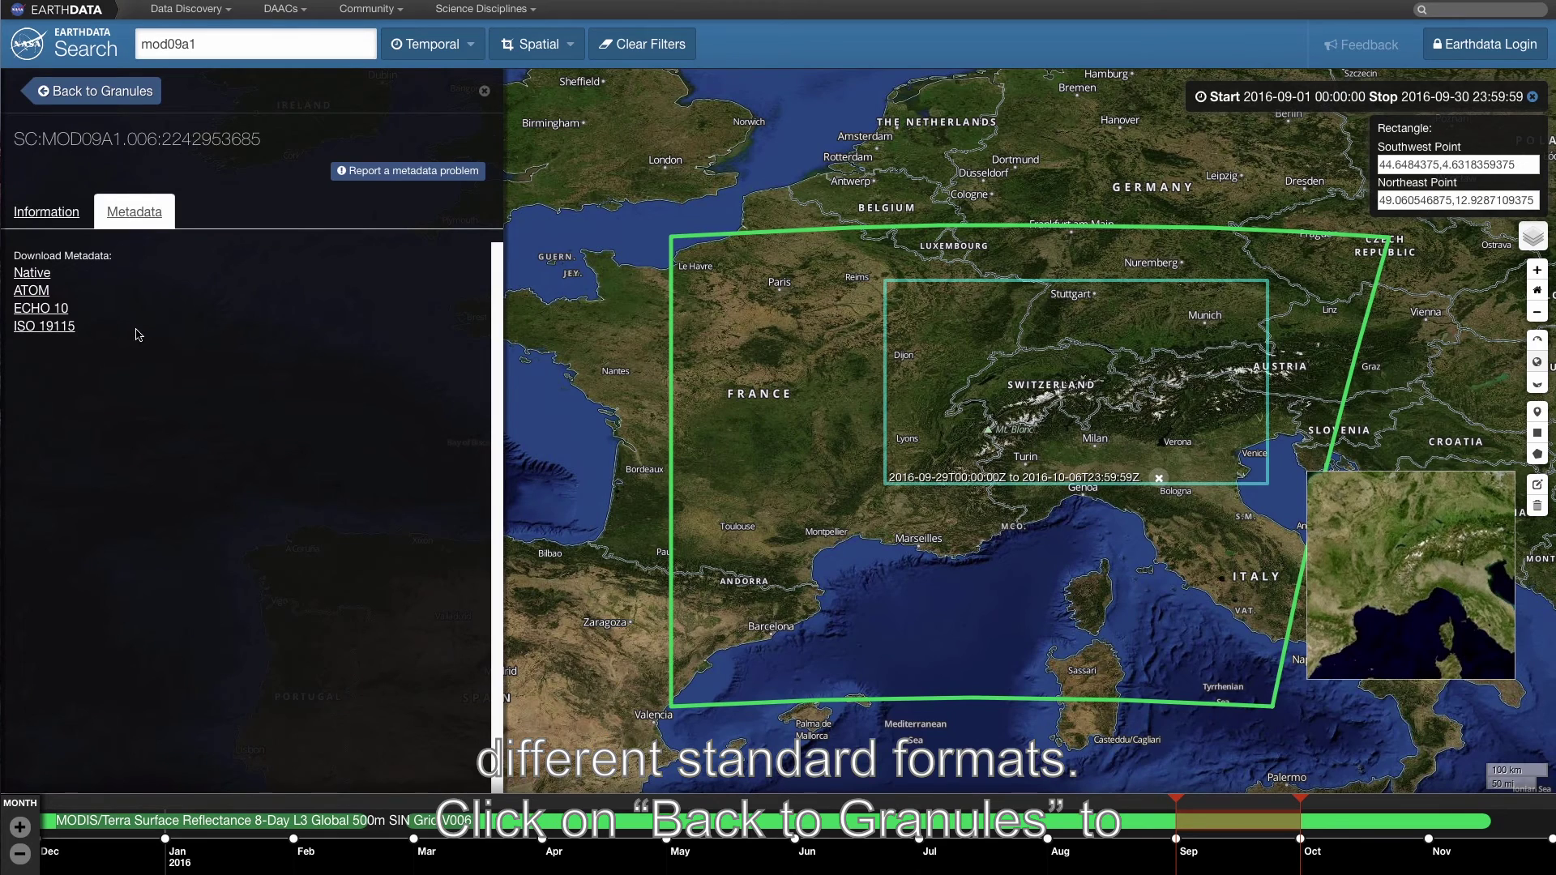
left_click(127, 90)
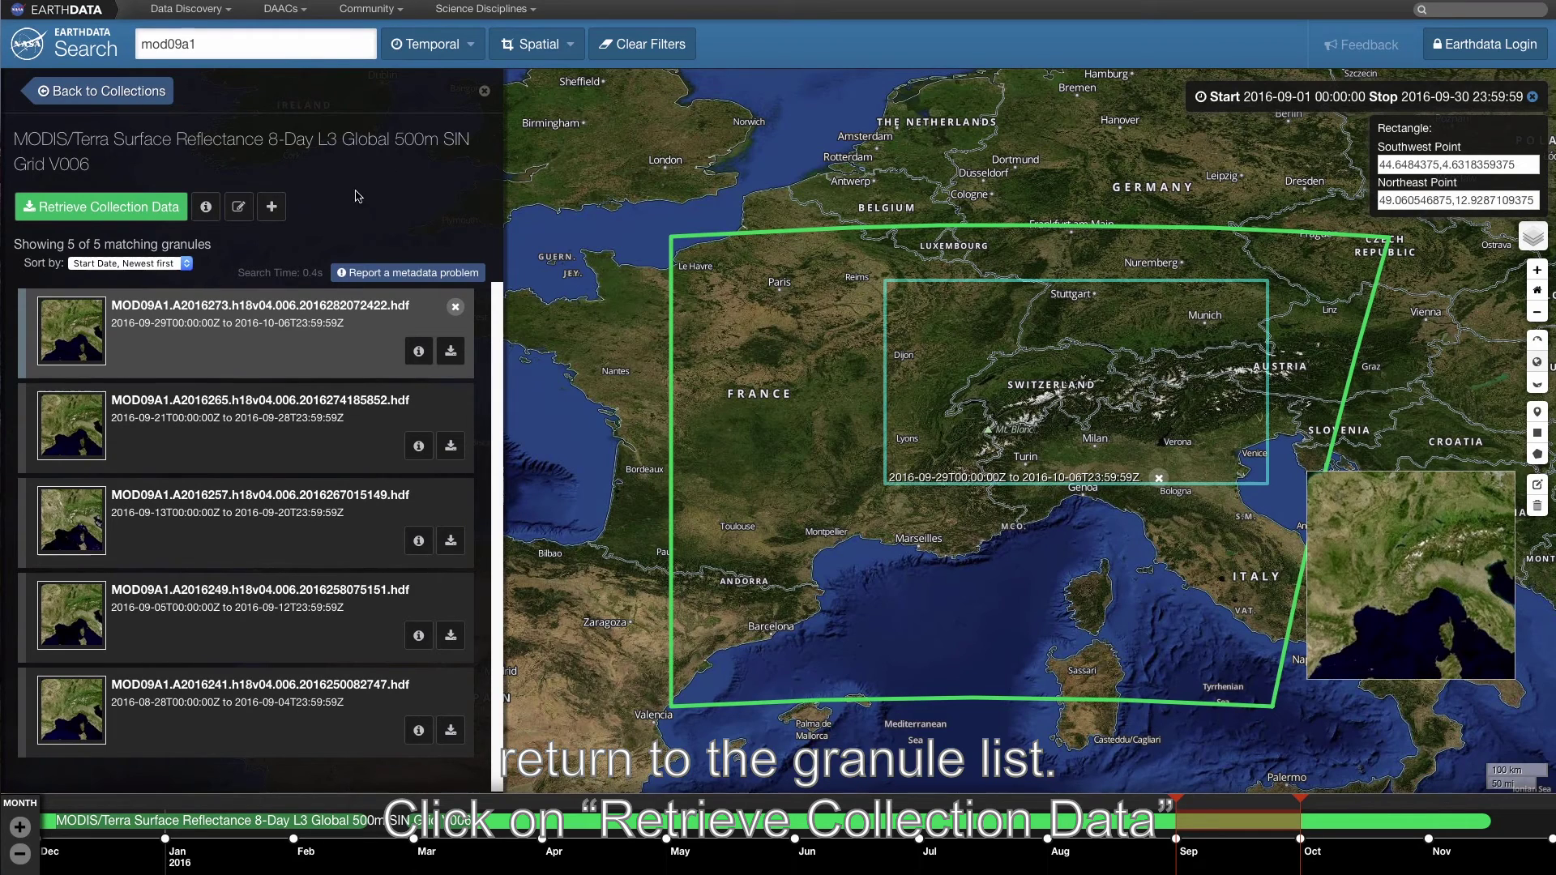
Step: Retrieve the collection data, reviewing 5 granules totalling 323.6 MB
left_click(129, 205)
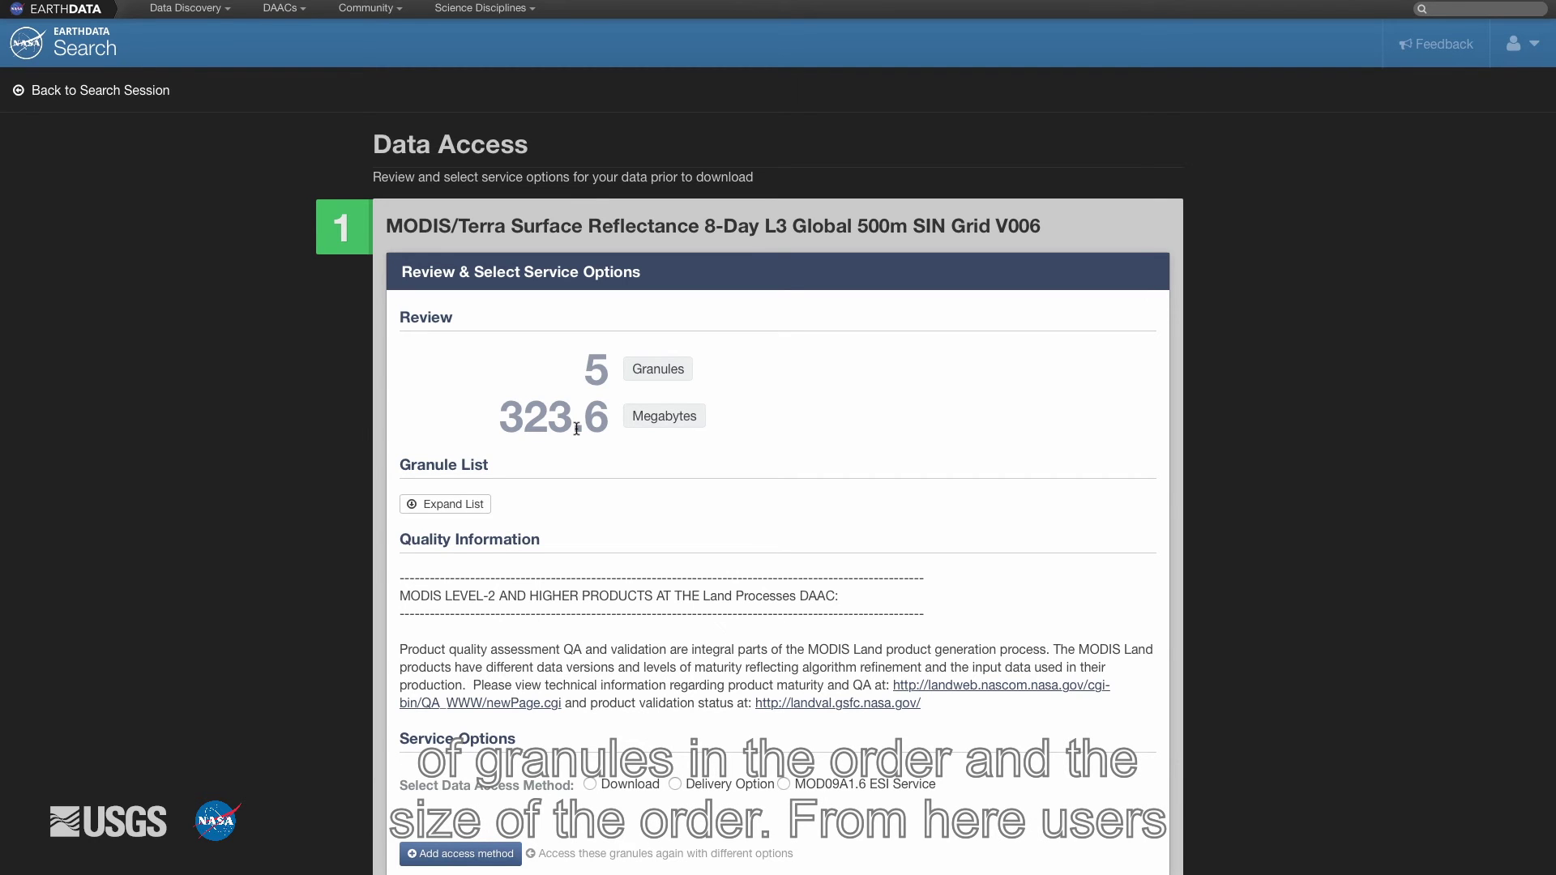
Step: Switch the access method from Download to Delivery Option with Http Pull distribution
scroll(920, 489, "down", 3)
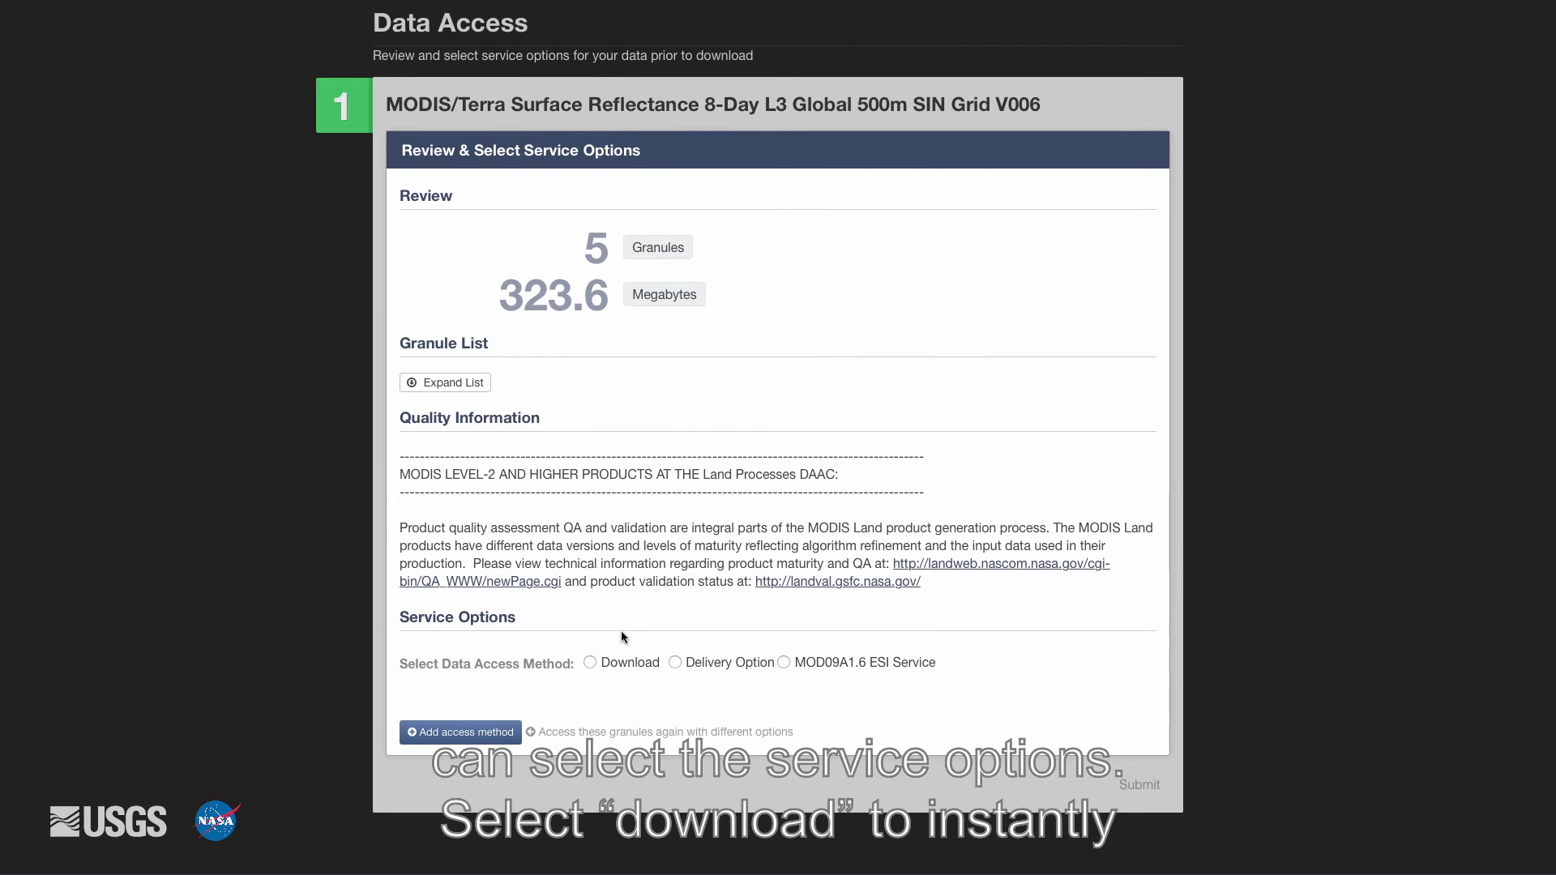
left_click(590, 662)
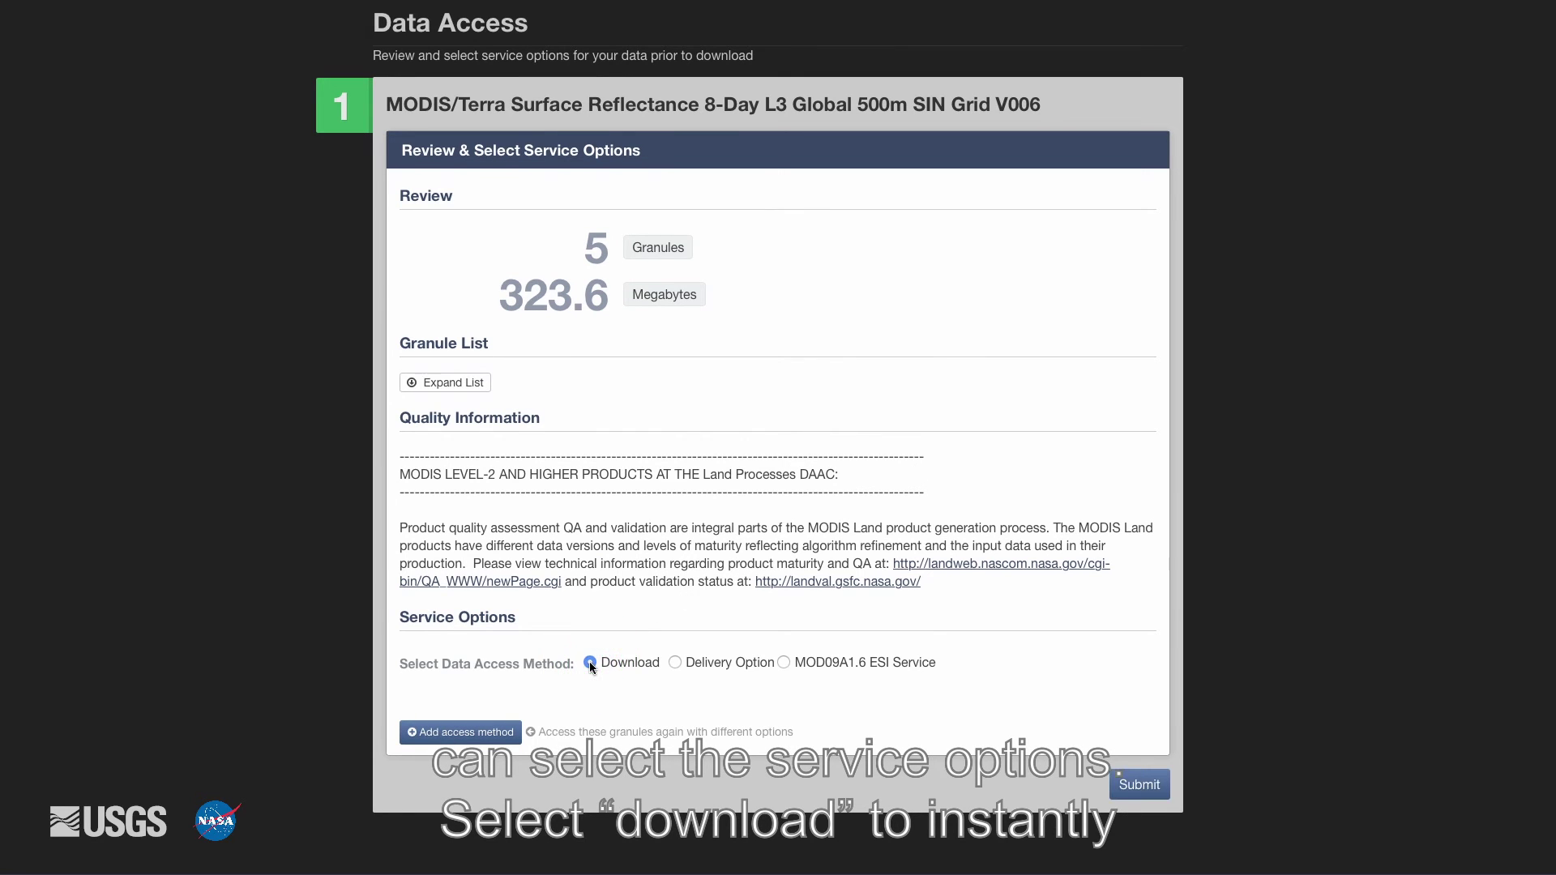
left_click(676, 662)
scroll(676, 661, "down", 1)
scroll(676, 660, "down", 3)
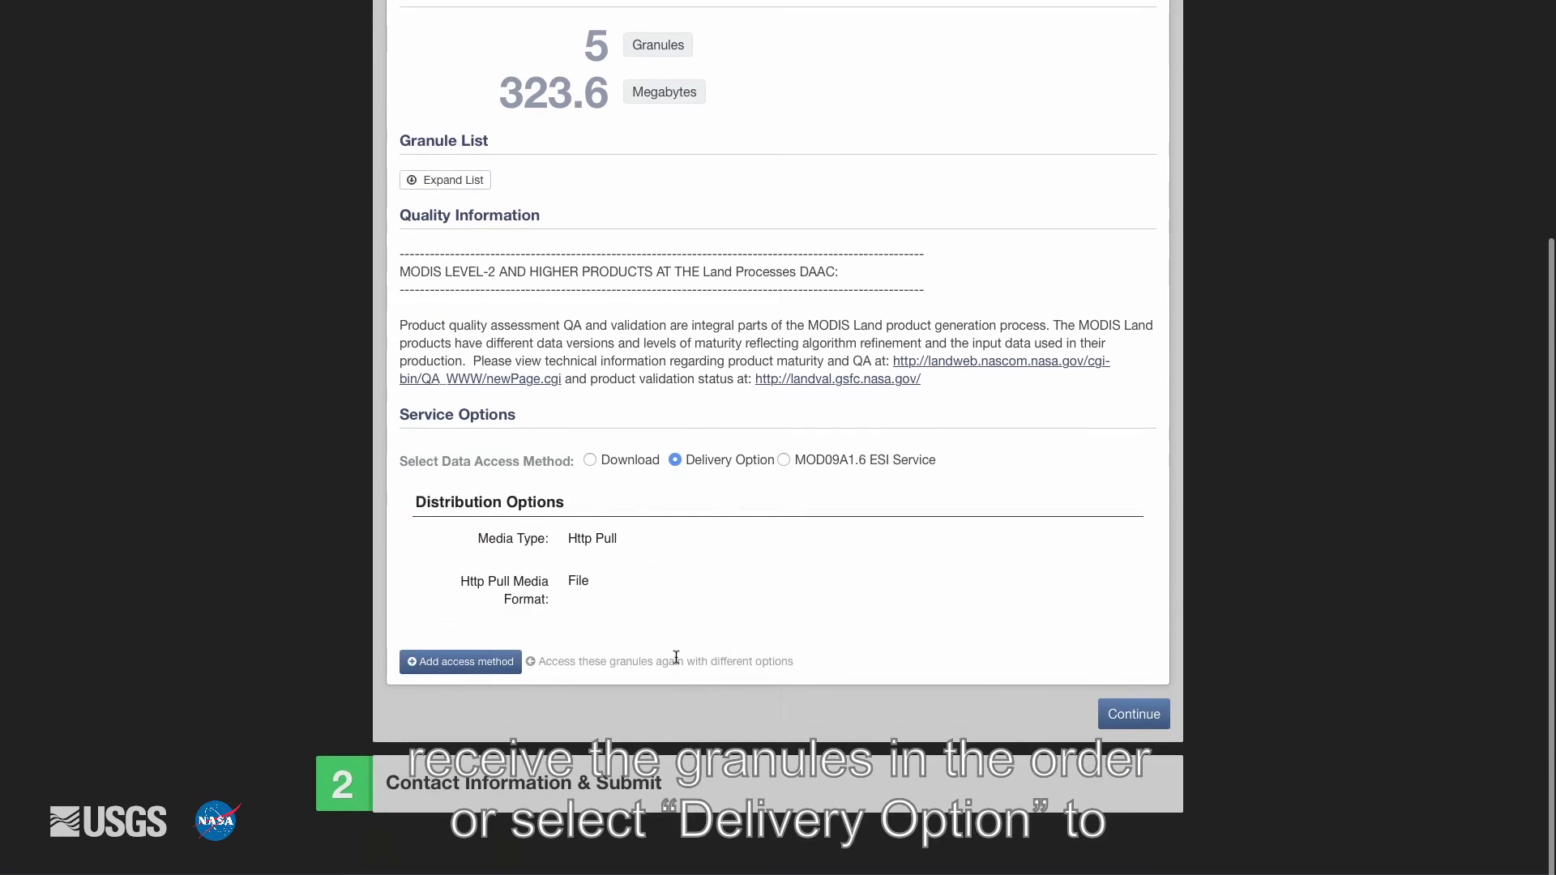
Step: Choose the MOD09A1.6 ESI Service with GeoTIFF output and No Change re-projection
left_click(784, 460)
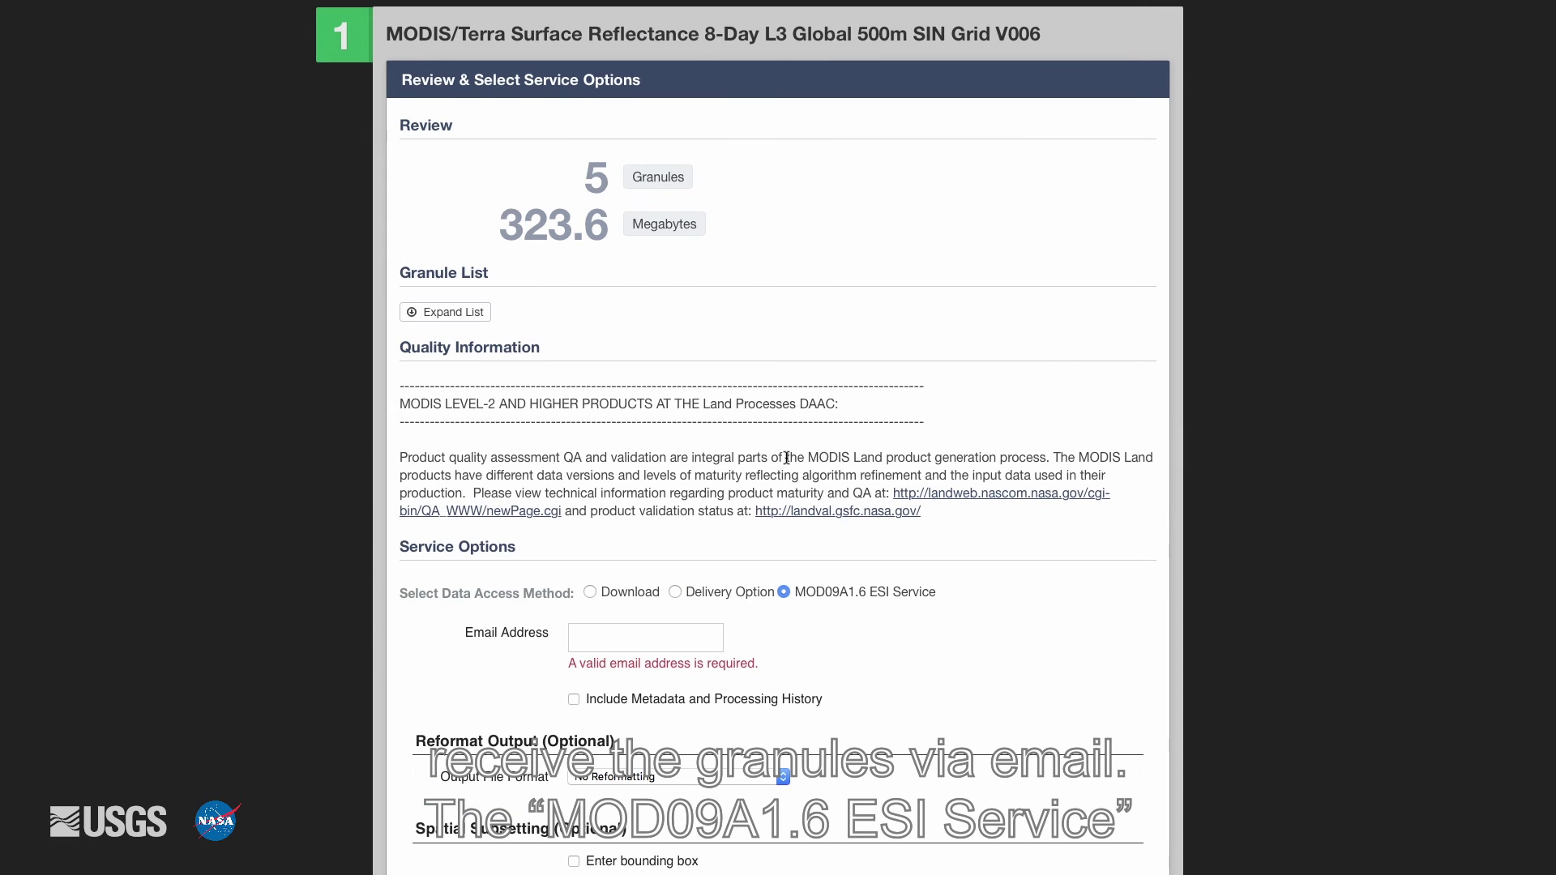
scroll(785, 560, "down", 3)
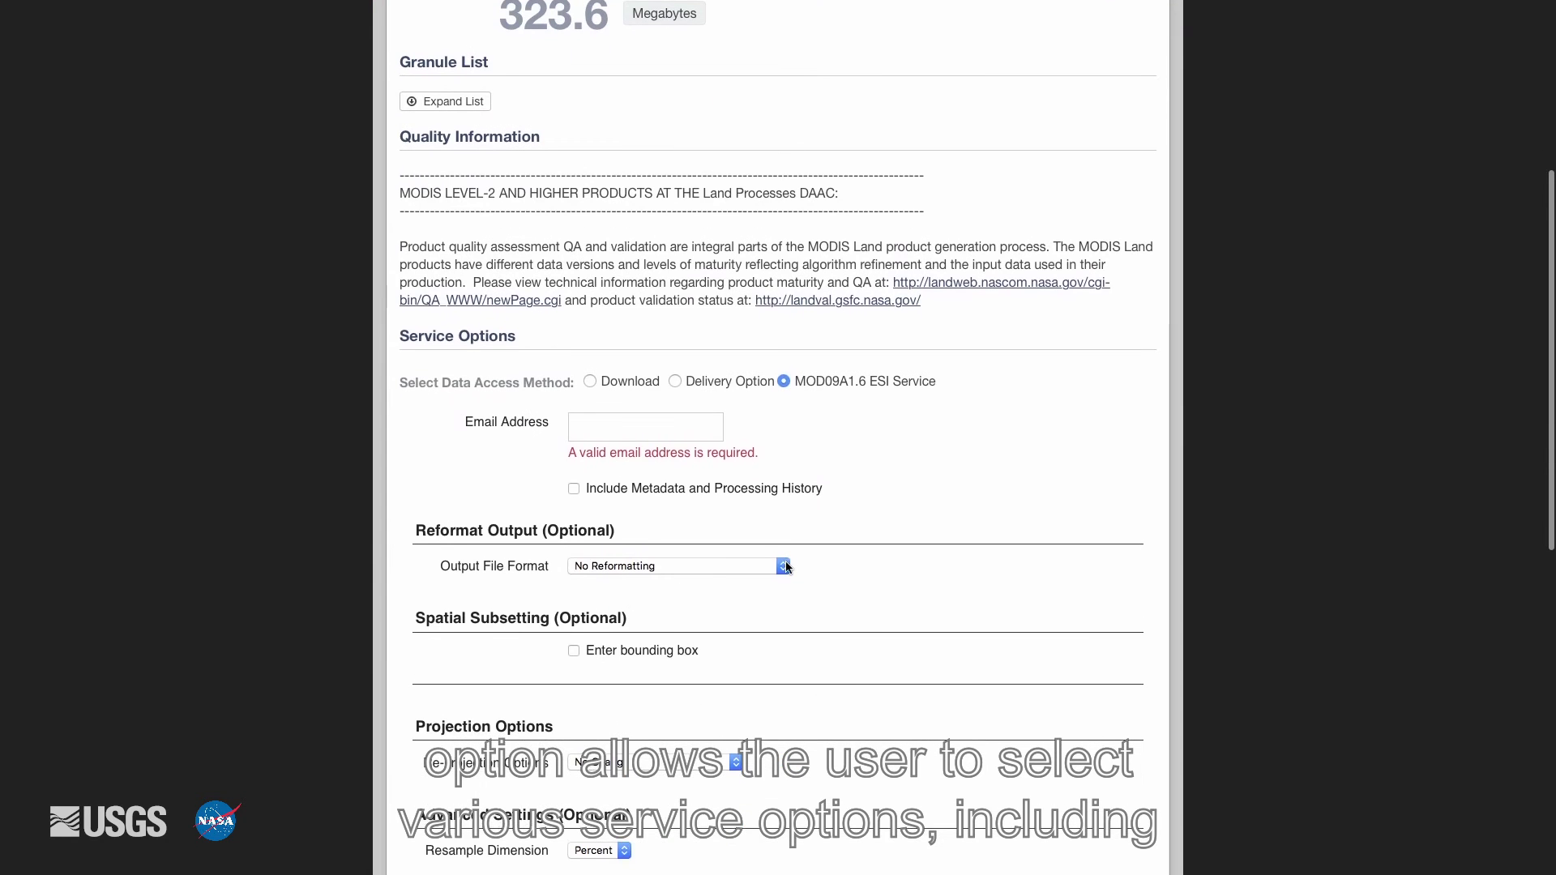
scroll(786, 566, "down", 1)
left_click(783, 500)
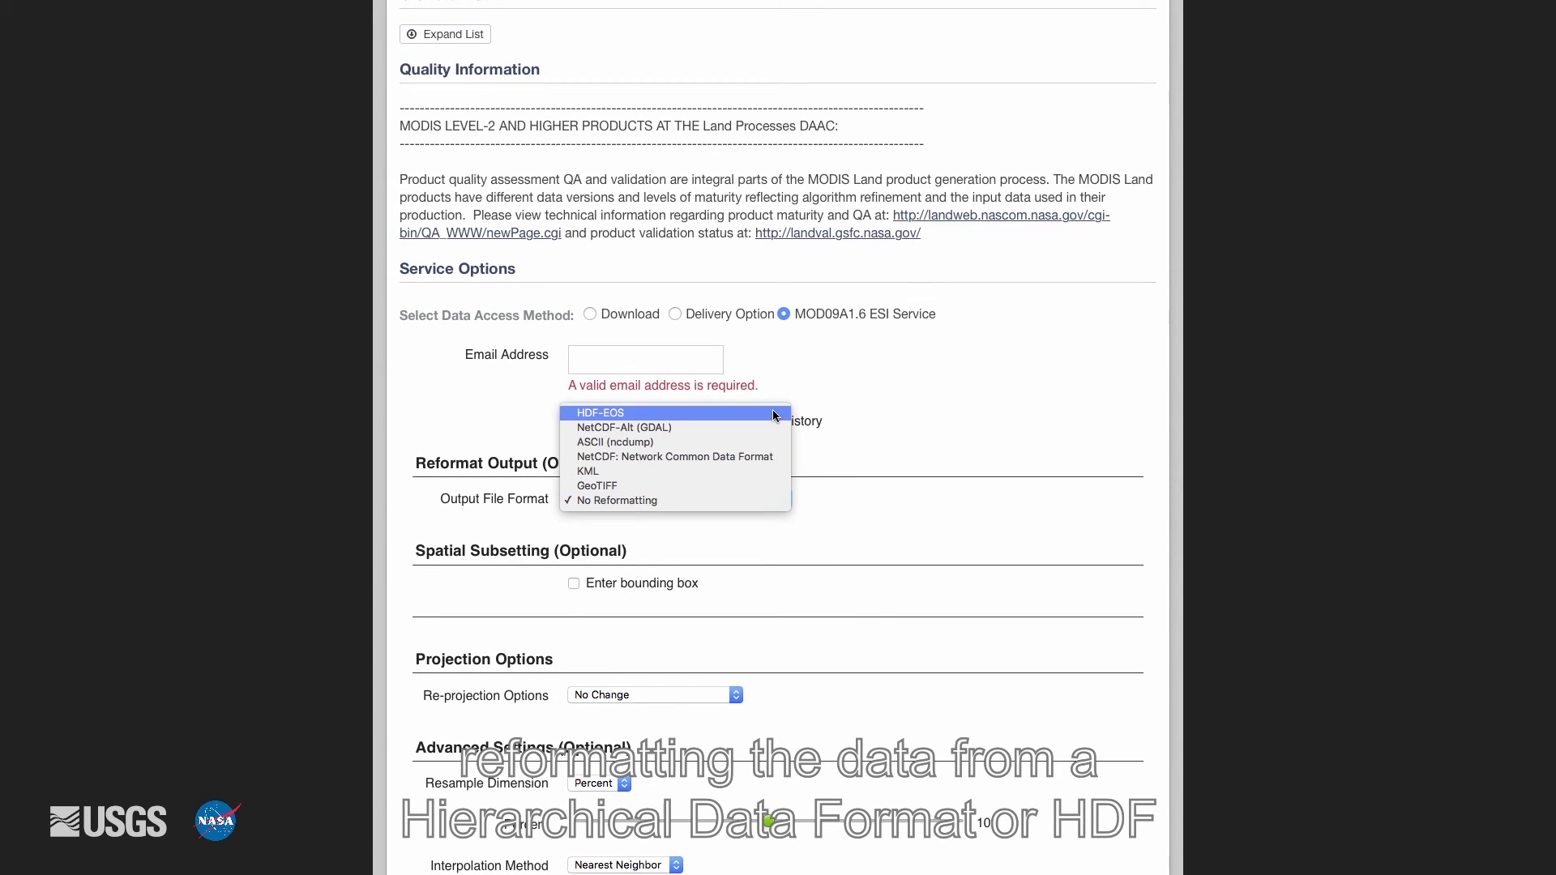
left_click(743, 486)
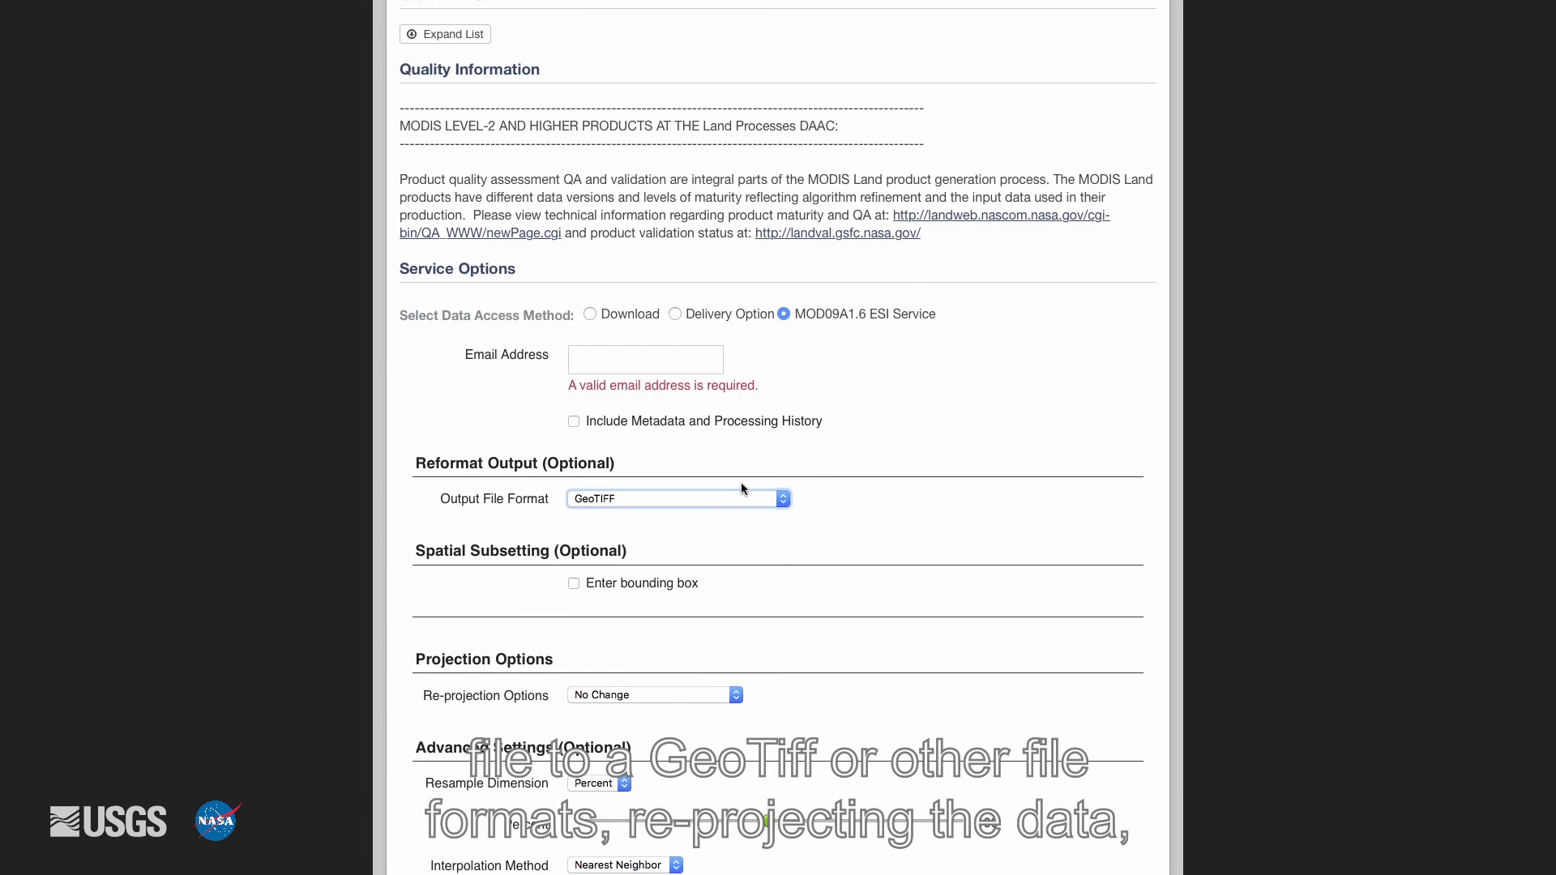
scroll(737, 532, "down", 3)
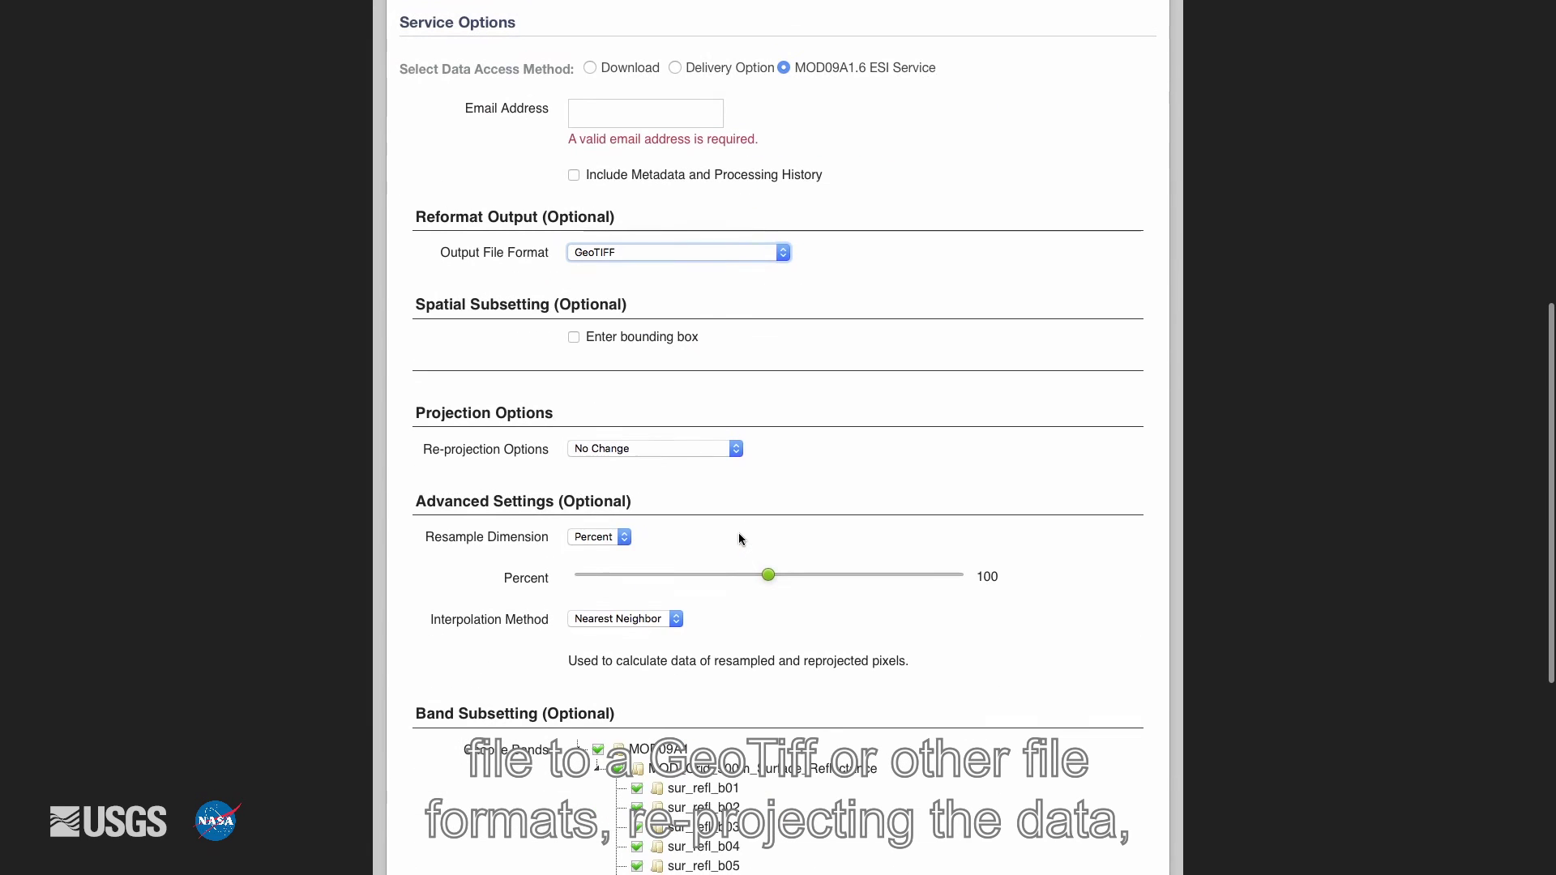
left_click(738, 451)
left_click(783, 490)
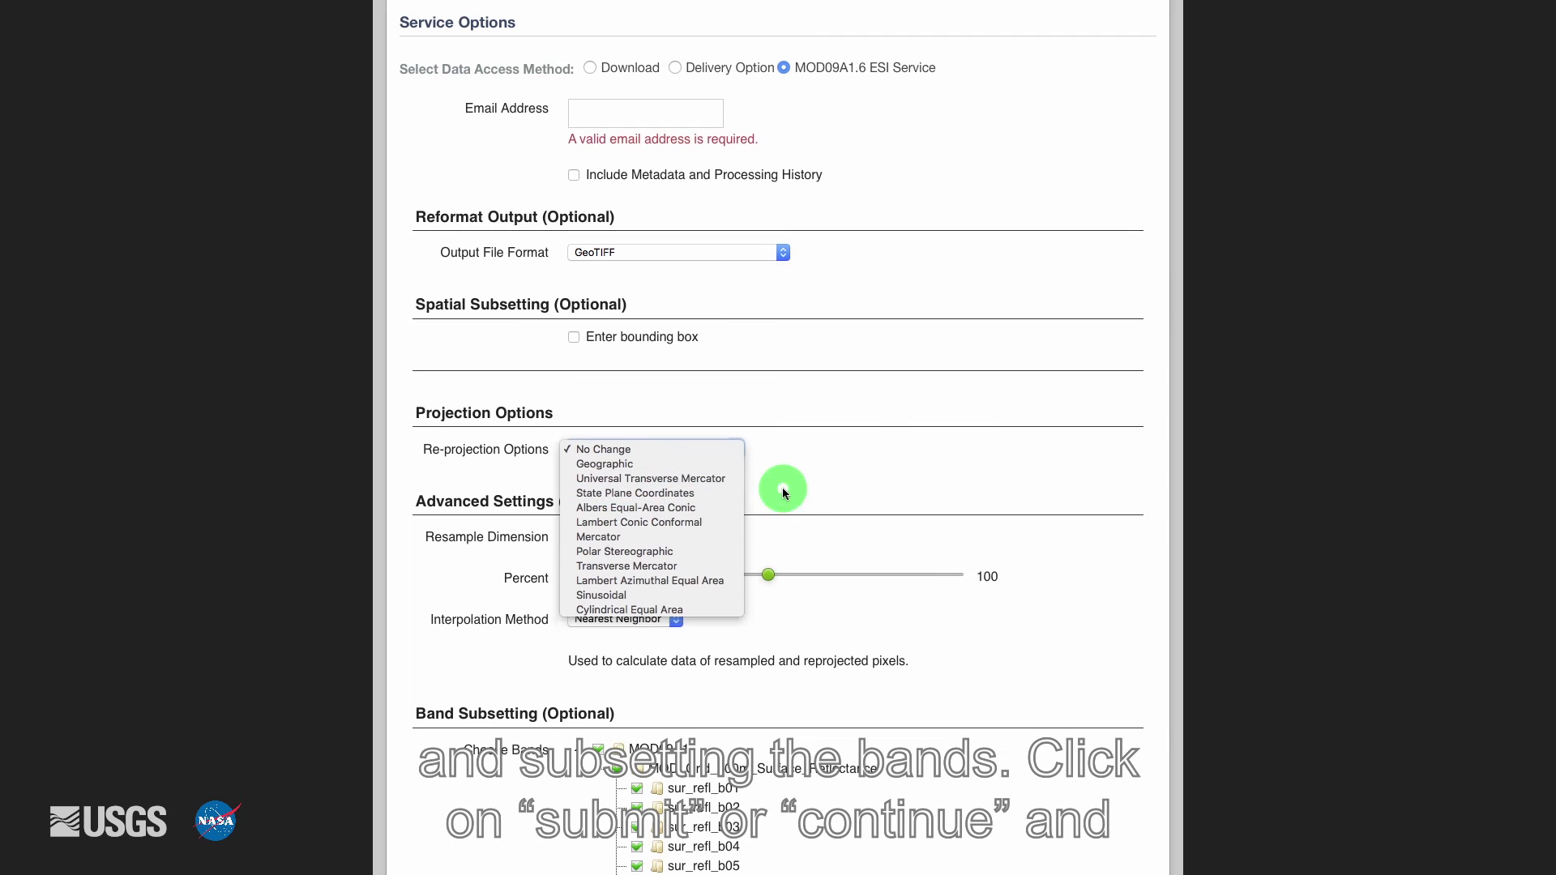
Step: Continue past contact information and submit the data order
scroll(783, 493, "down", 6)
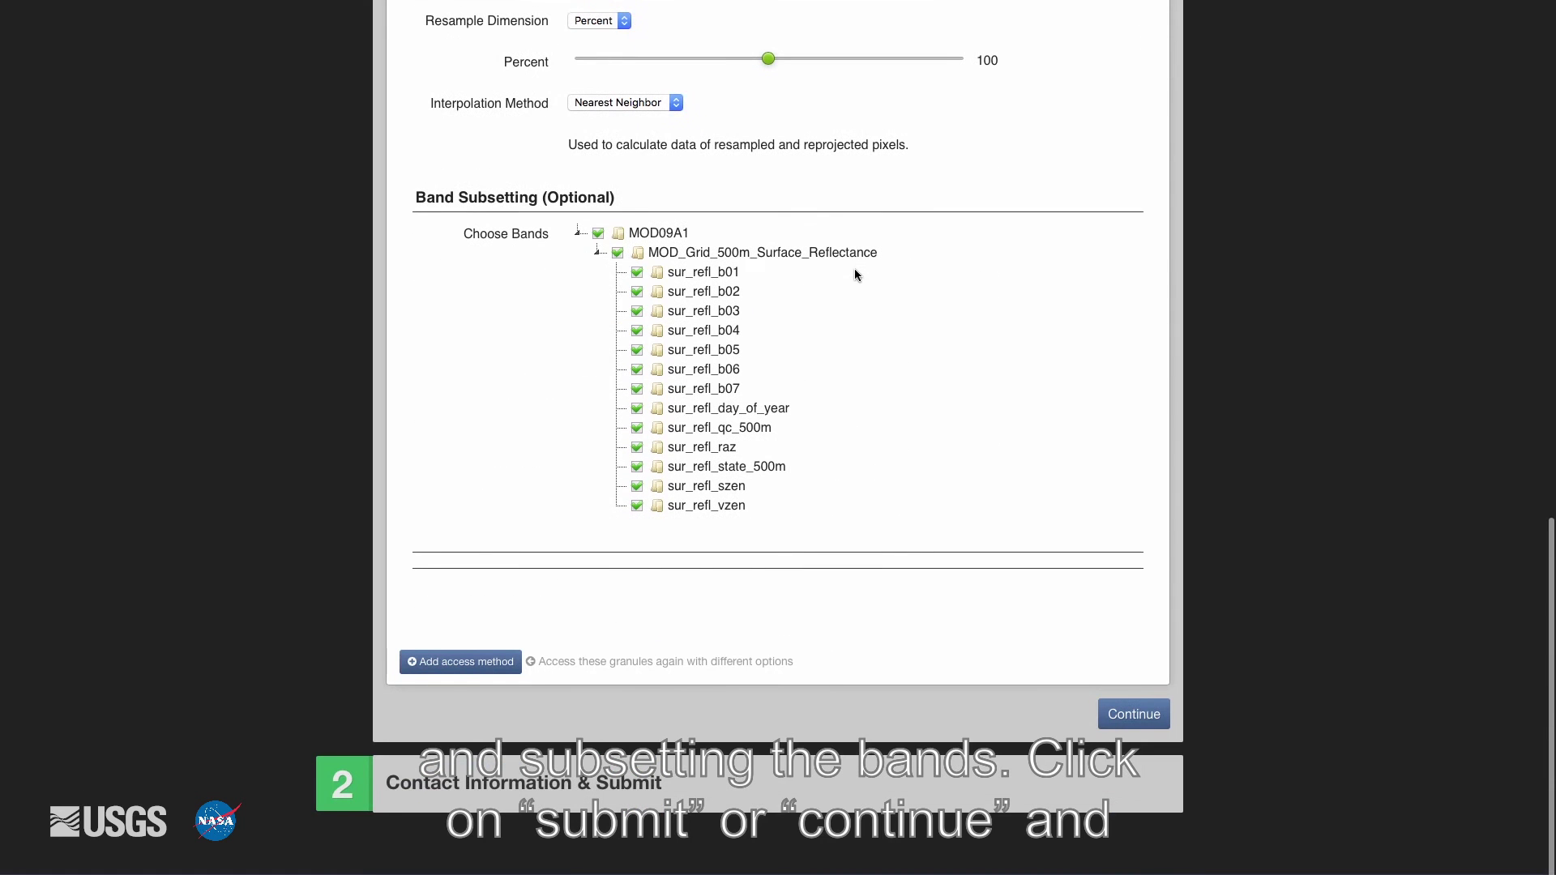
left_click(1130, 713)
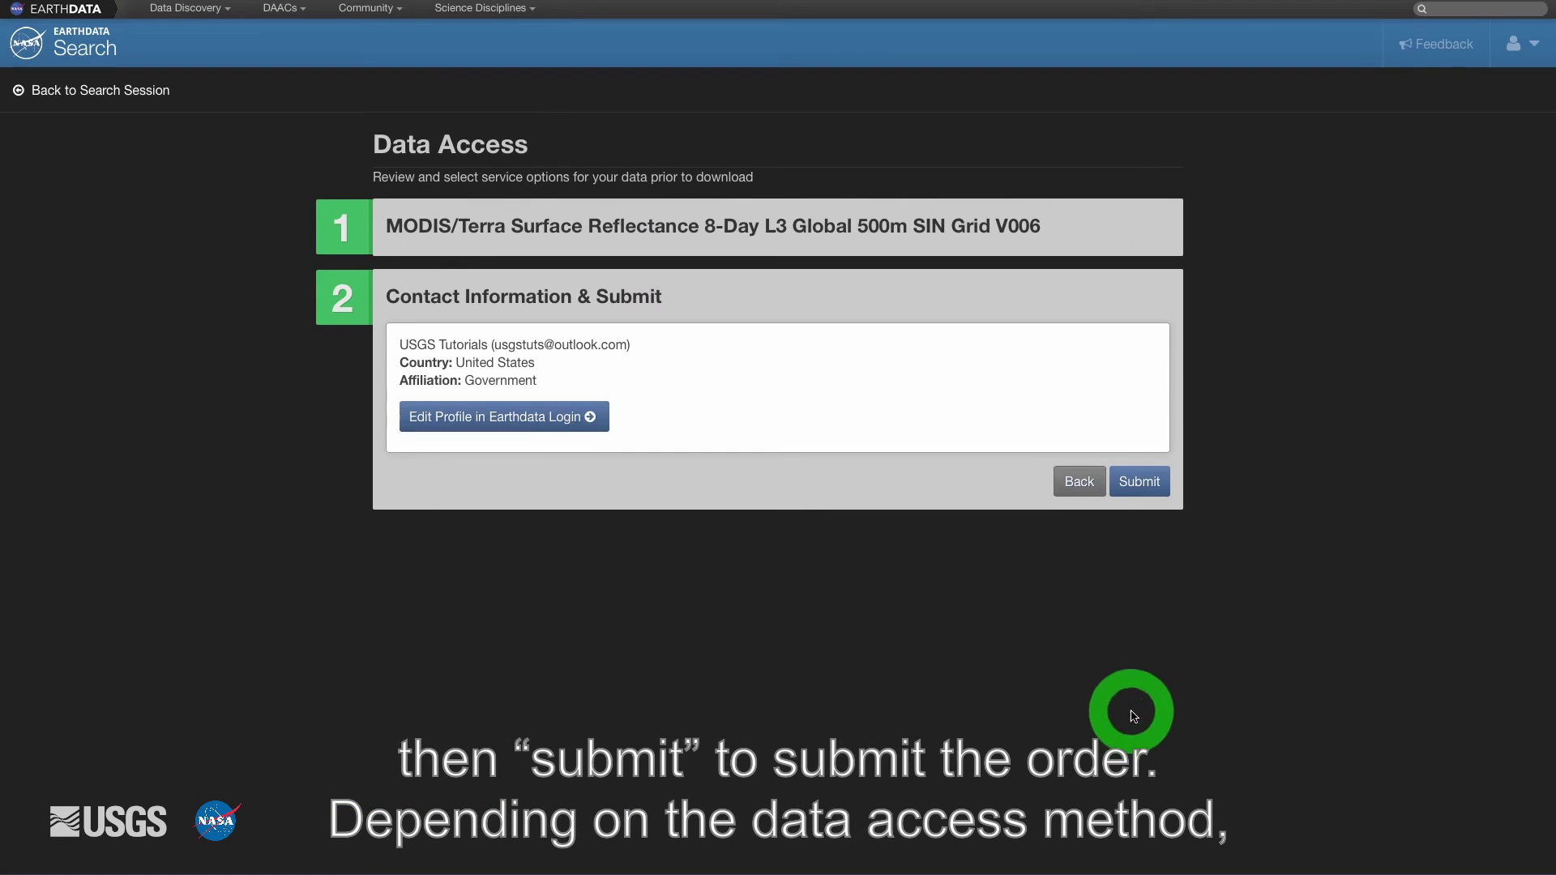
left_click(1147, 490)
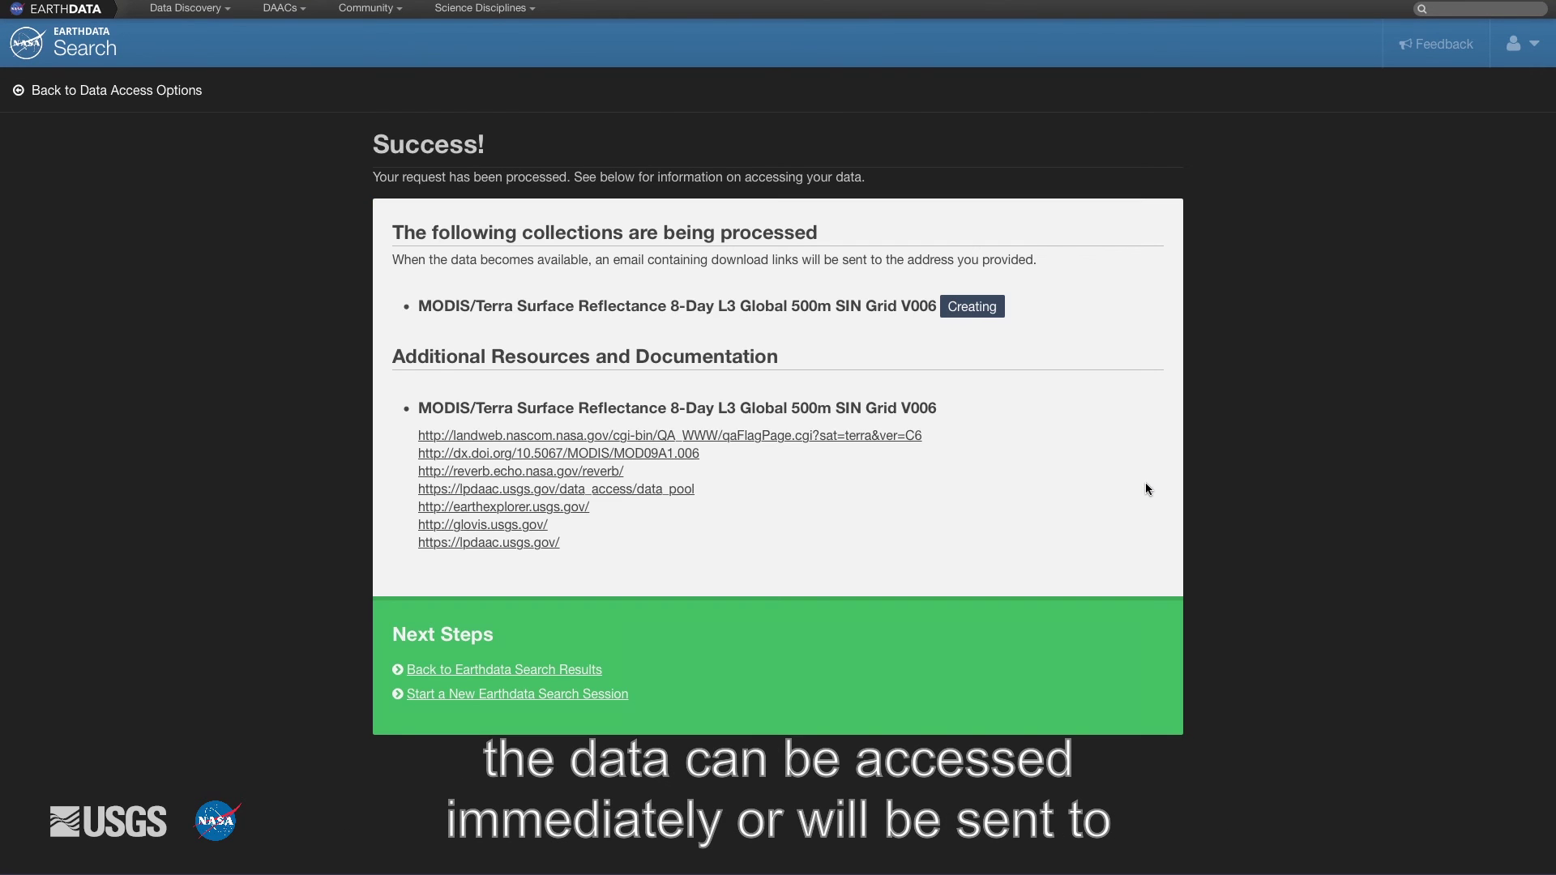